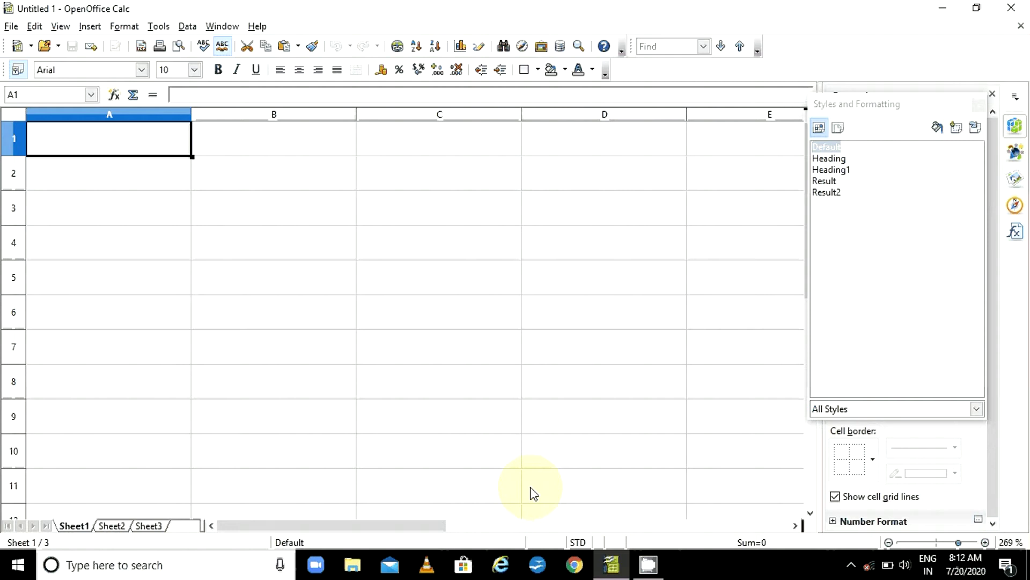
- Close the Styles and Formatting window, try selecting A1:E7 and column A, and finish with cell B7 selected
click(980, 106)
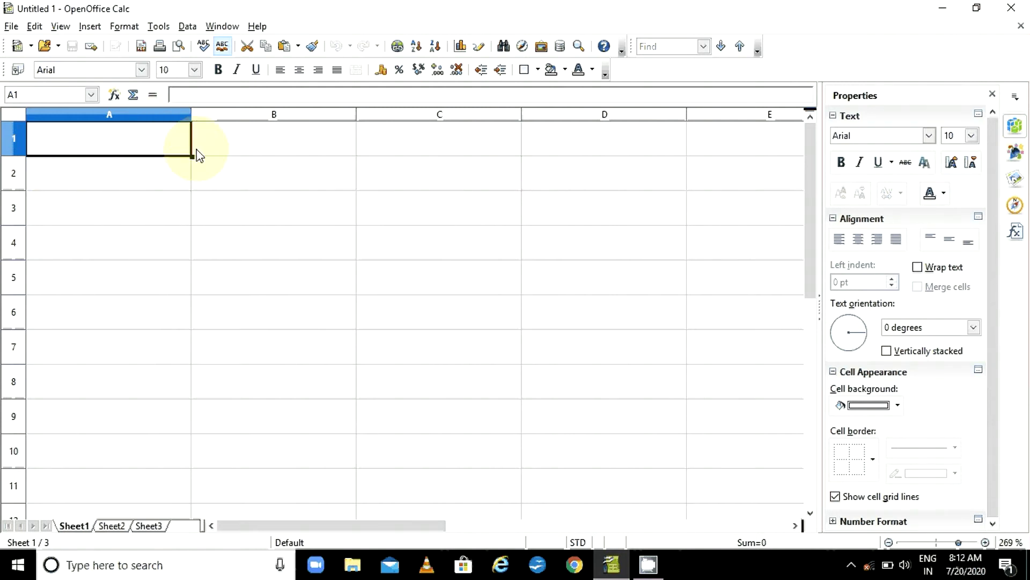
drag(153, 141, 733, 360)
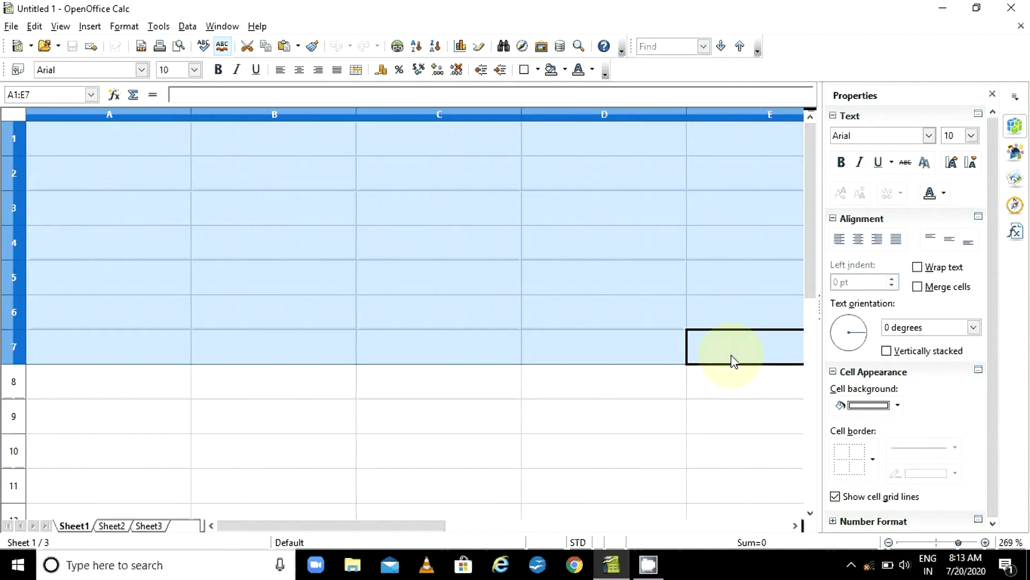
click(123, 116)
click(214, 350)
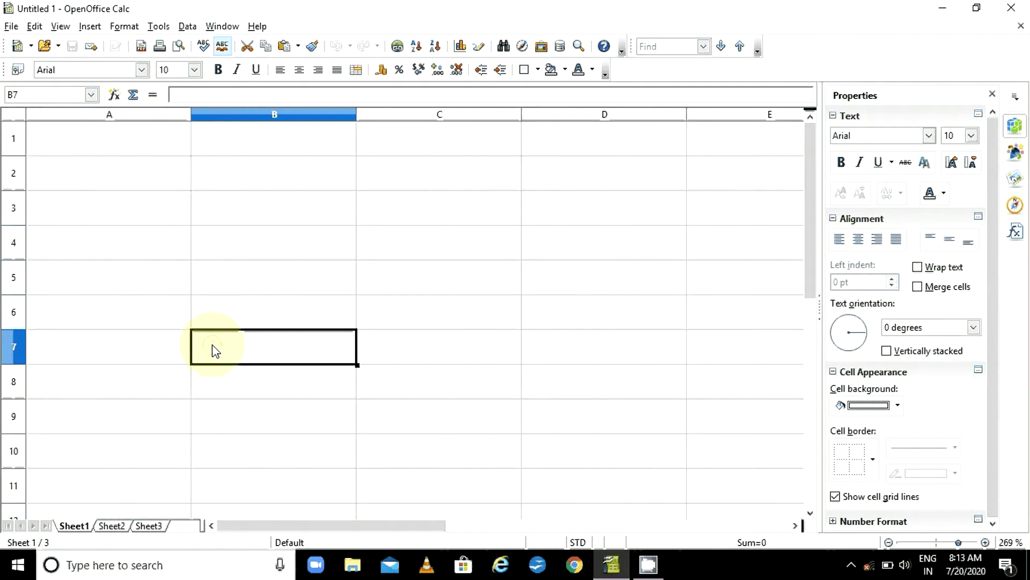
- Look through Sheet1, Sheet2 and Sheet3 in turn and return to Sheet1
click(75, 526)
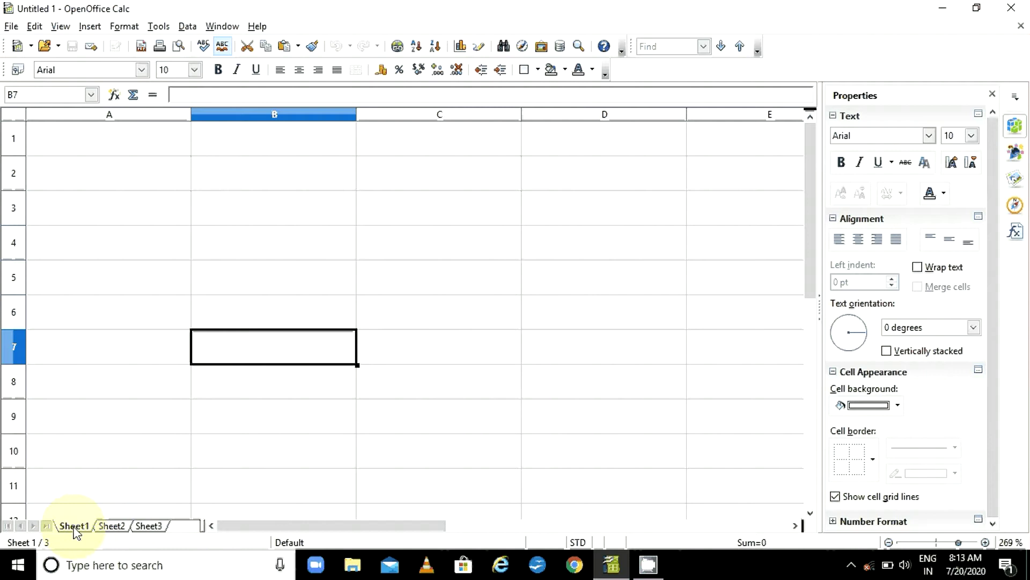
click(110, 526)
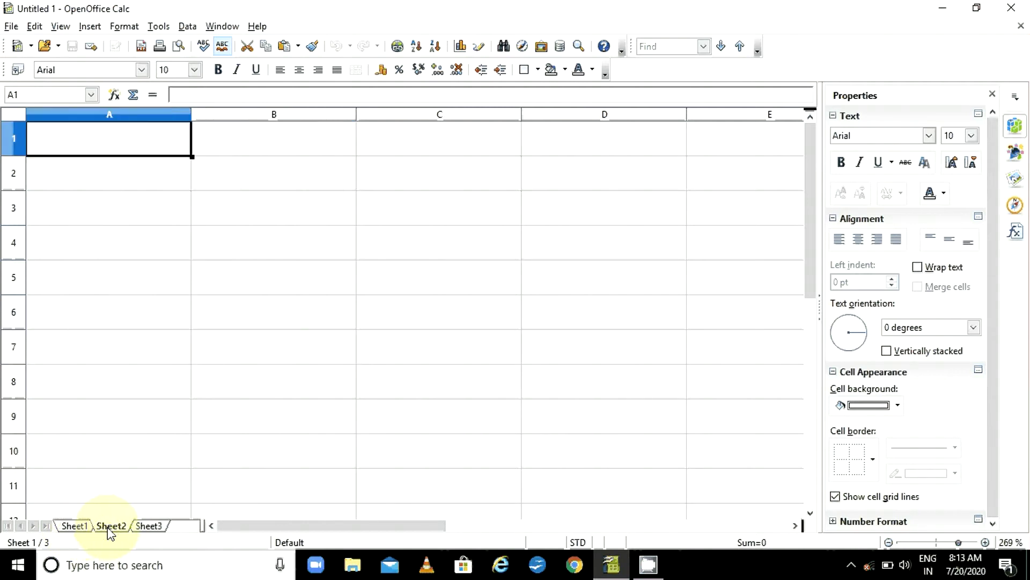
click(157, 526)
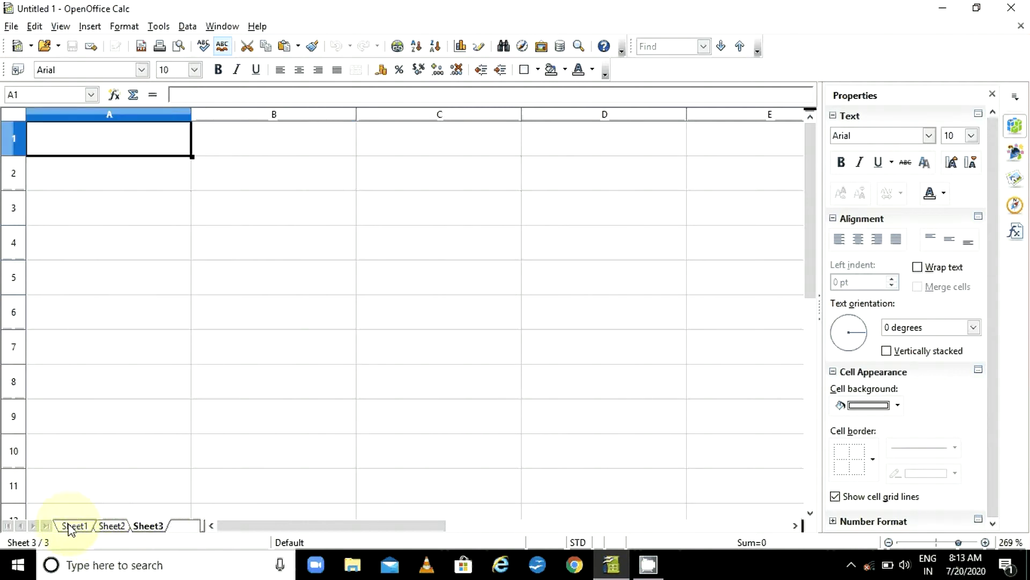
click(119, 532)
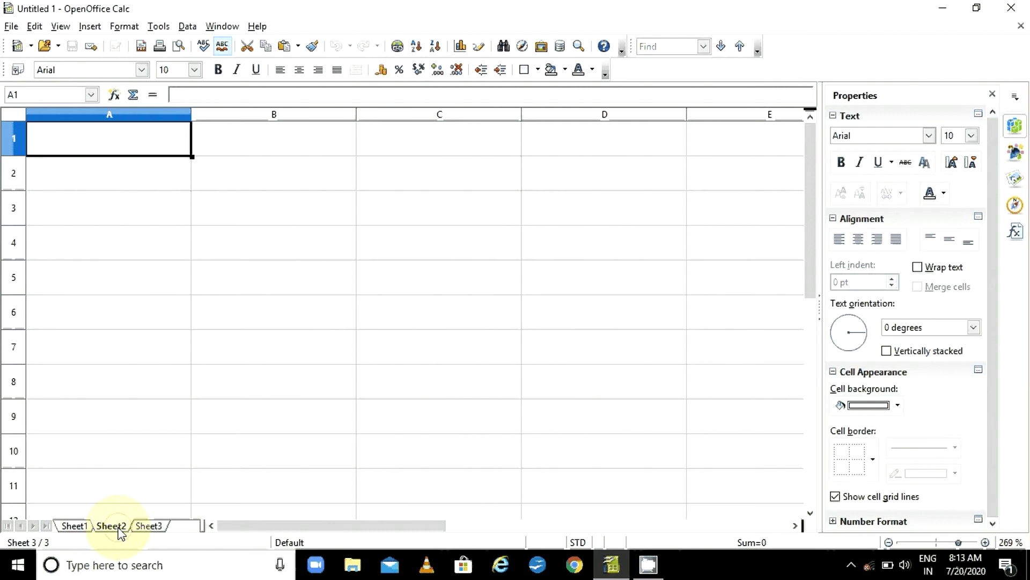
click(75, 527)
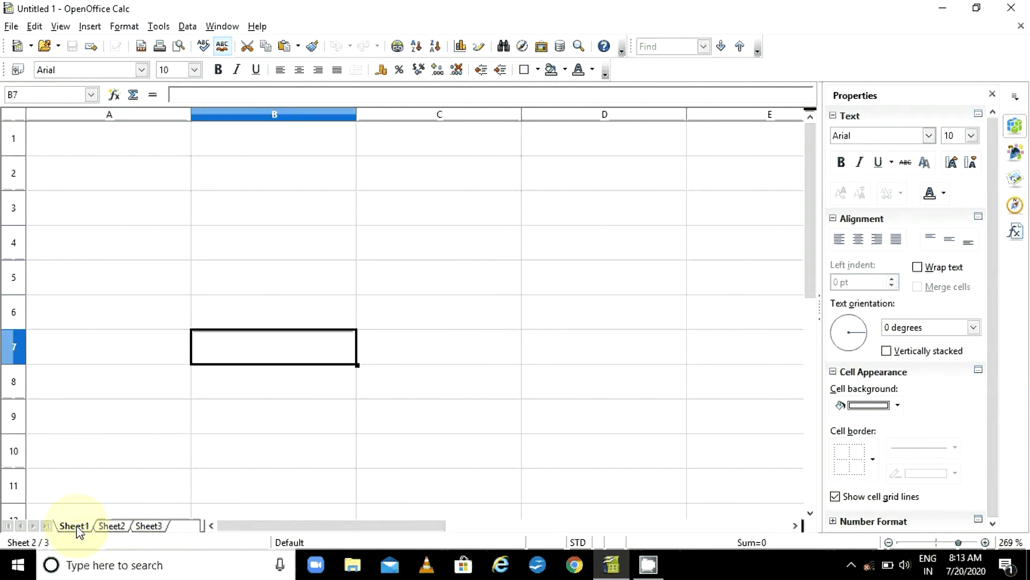
click(142, 530)
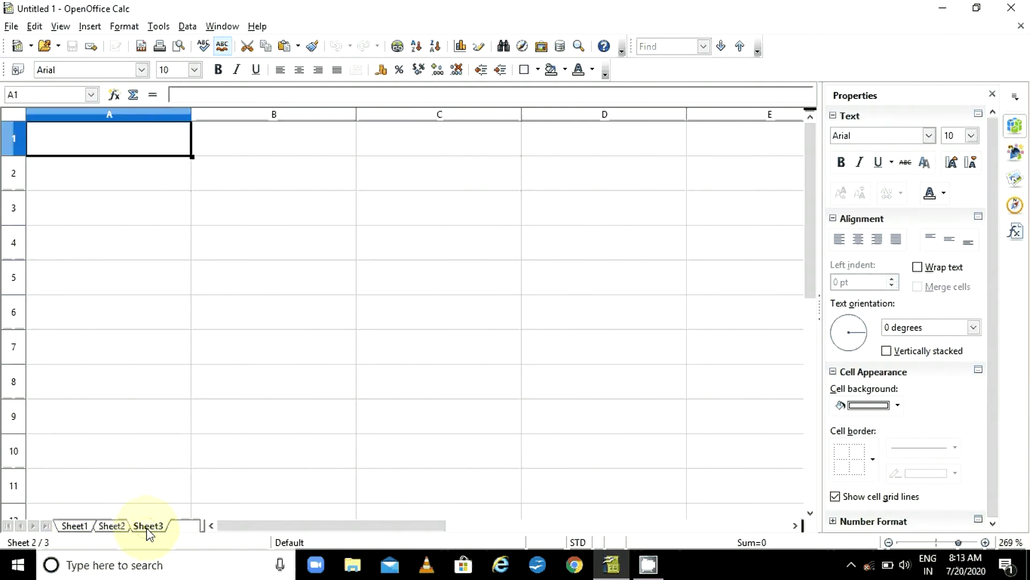
click(109, 527)
click(75, 528)
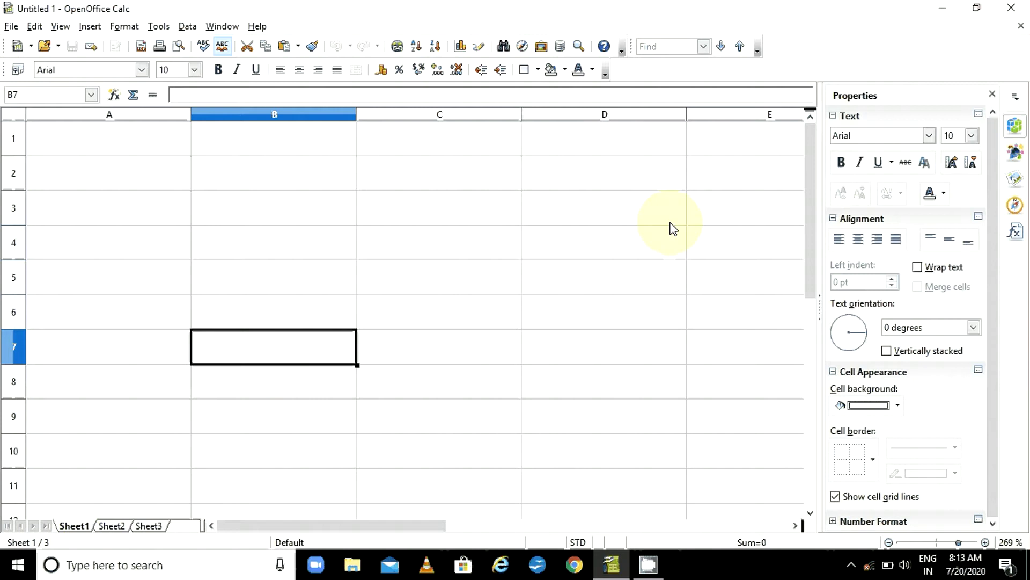
- Close the Properties sidebar to widen the sheet area
click(993, 95)
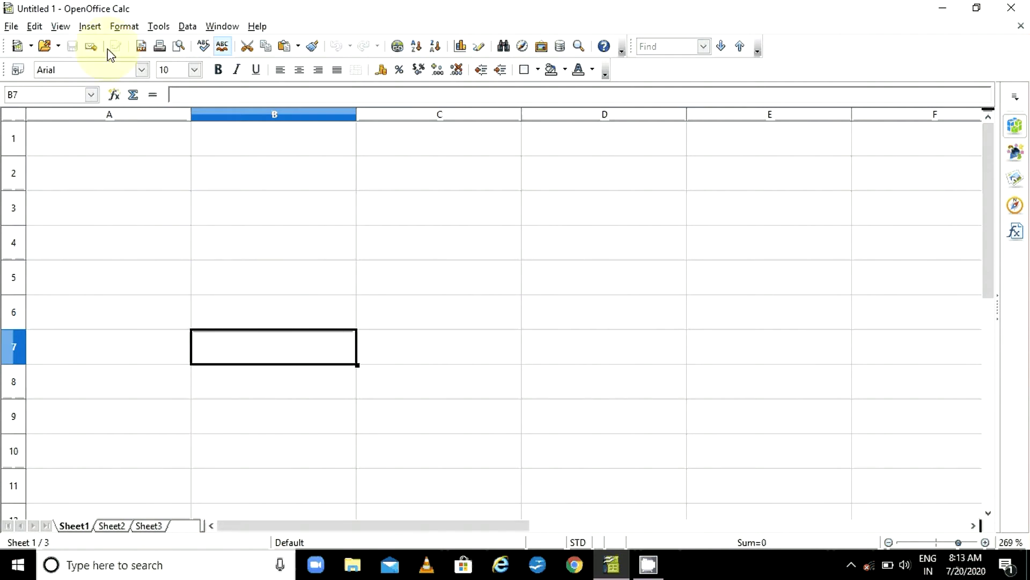
- Open the Insert Sheet dialog and examine the position, number of sheets and name options for a new sheet
click(93, 30)
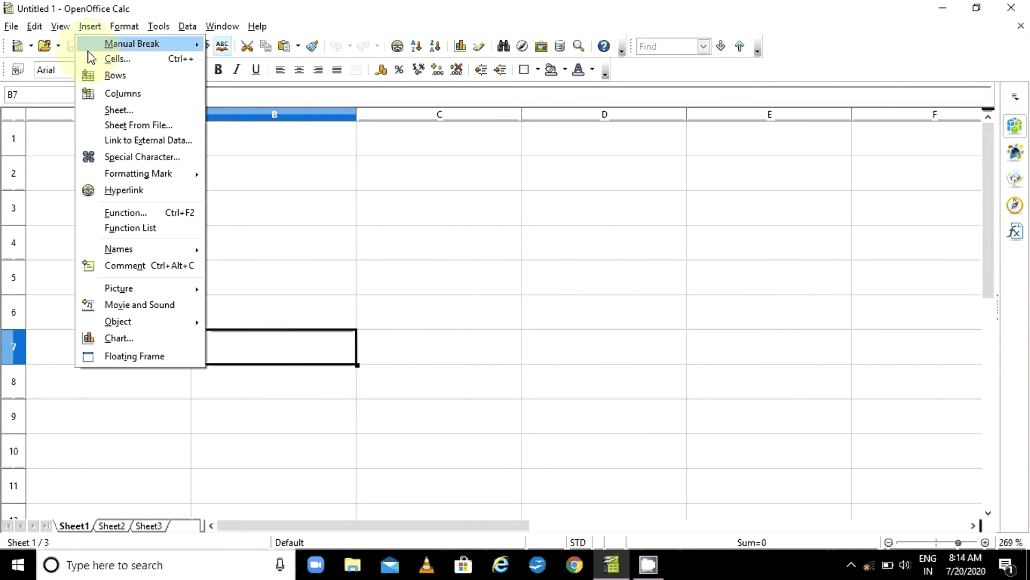
click(117, 111)
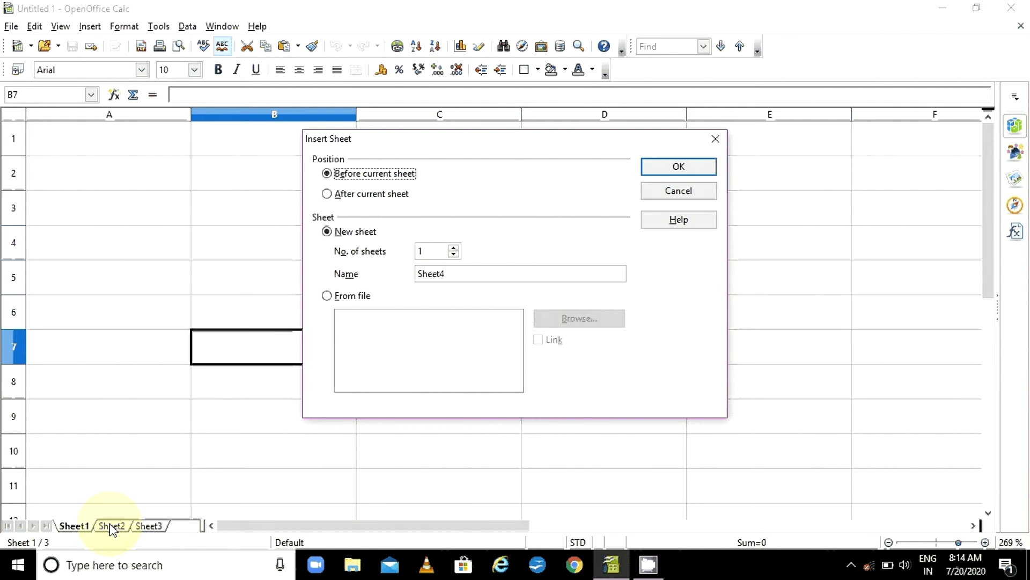
click(394, 201)
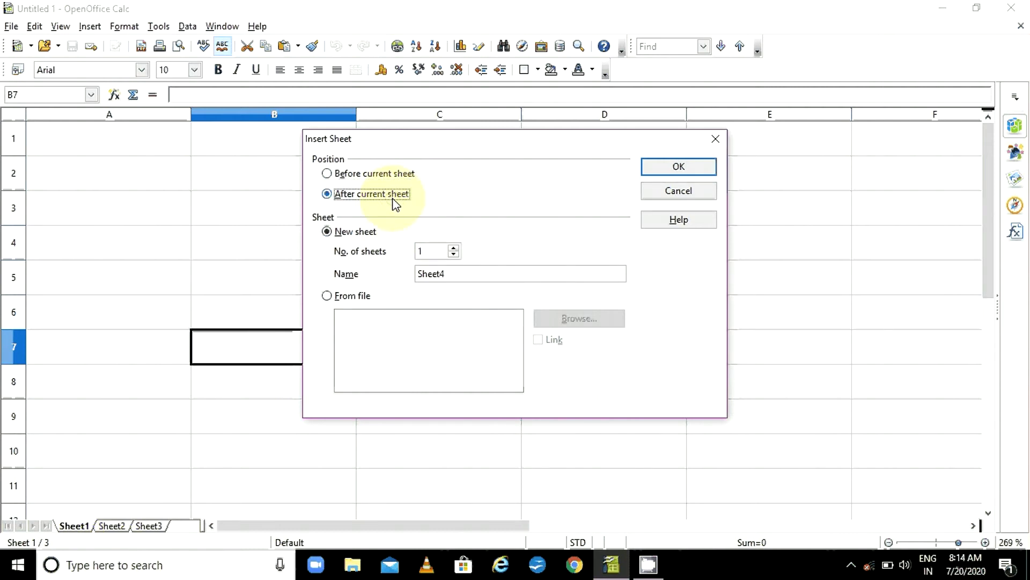
click(374, 177)
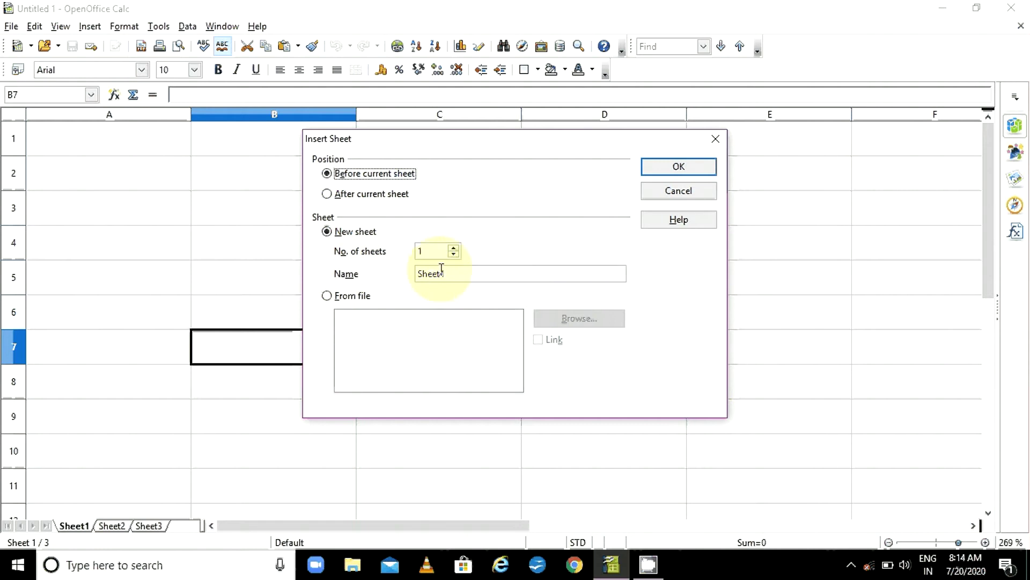
click(433, 249)
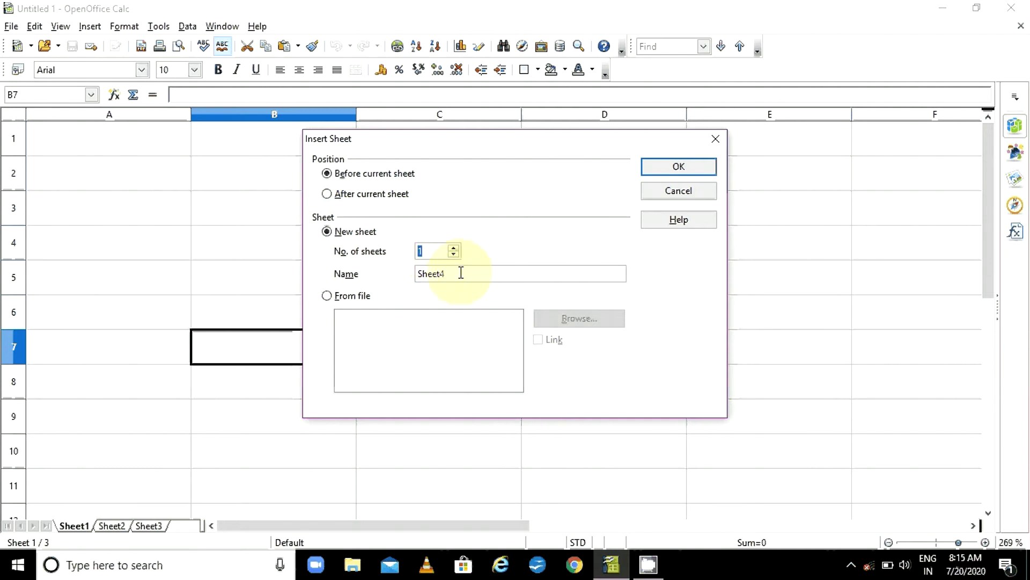
drag(460, 272, 416, 269)
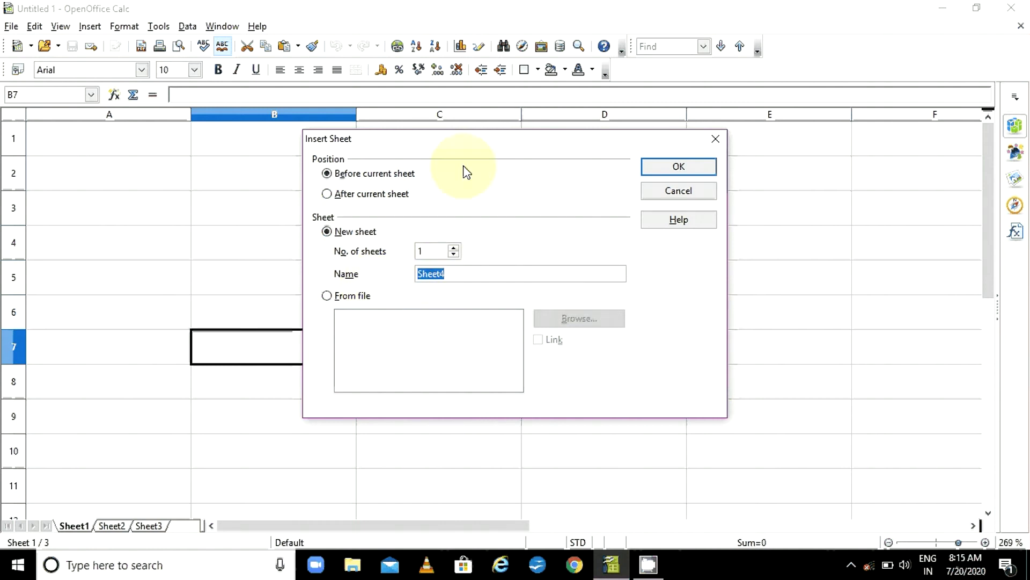
- Examine the From file, Browse and Link options for inserting a sheet, and close the dialog without inserting anything
click(362, 296)
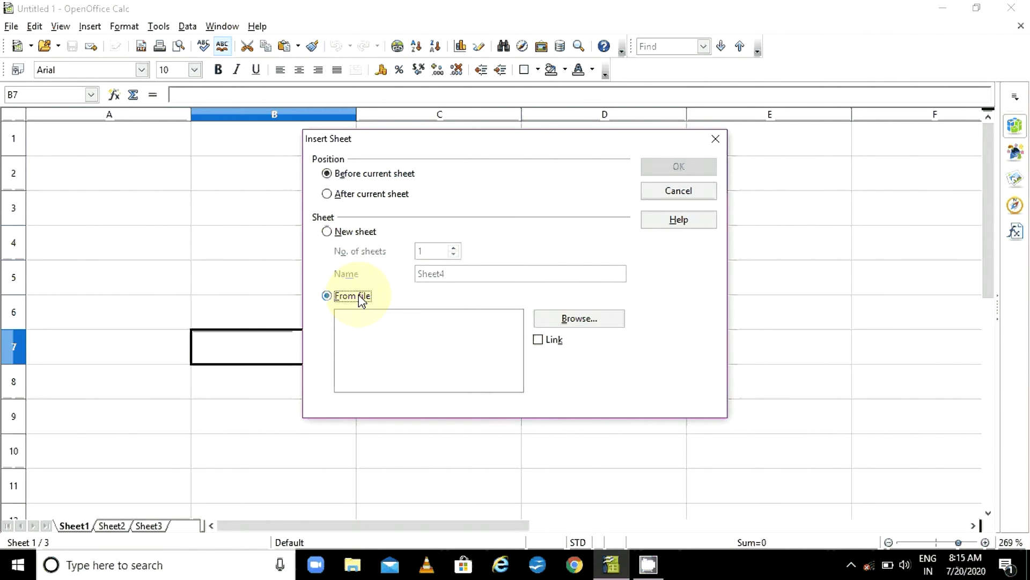
click(595, 322)
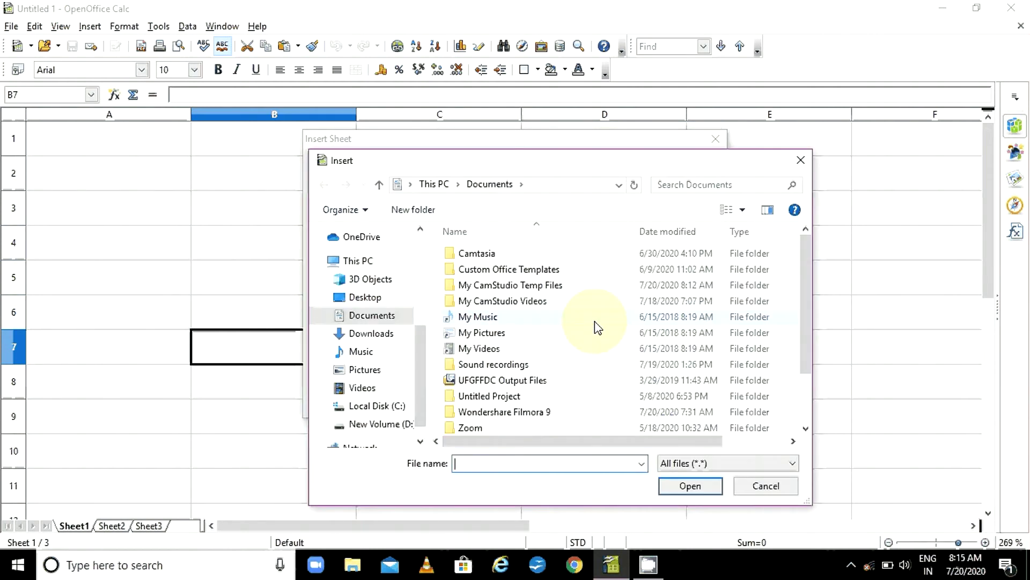
click(764, 488)
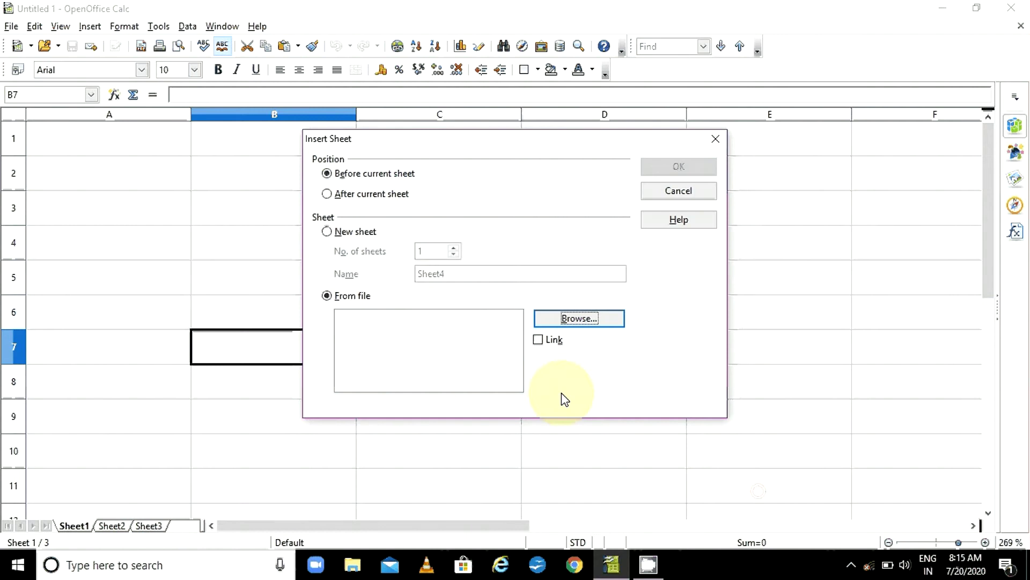
click(543, 342)
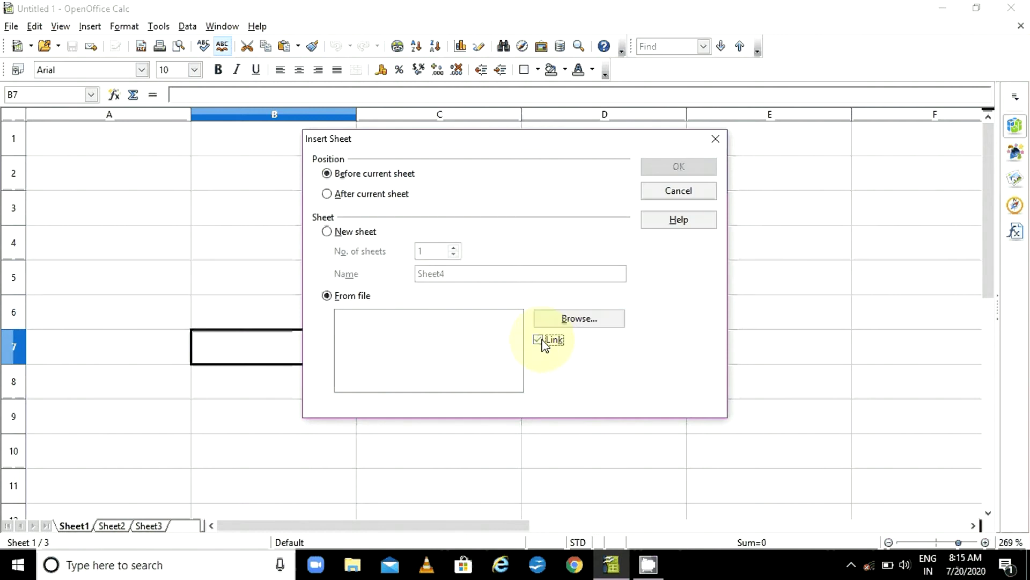
click(538, 339)
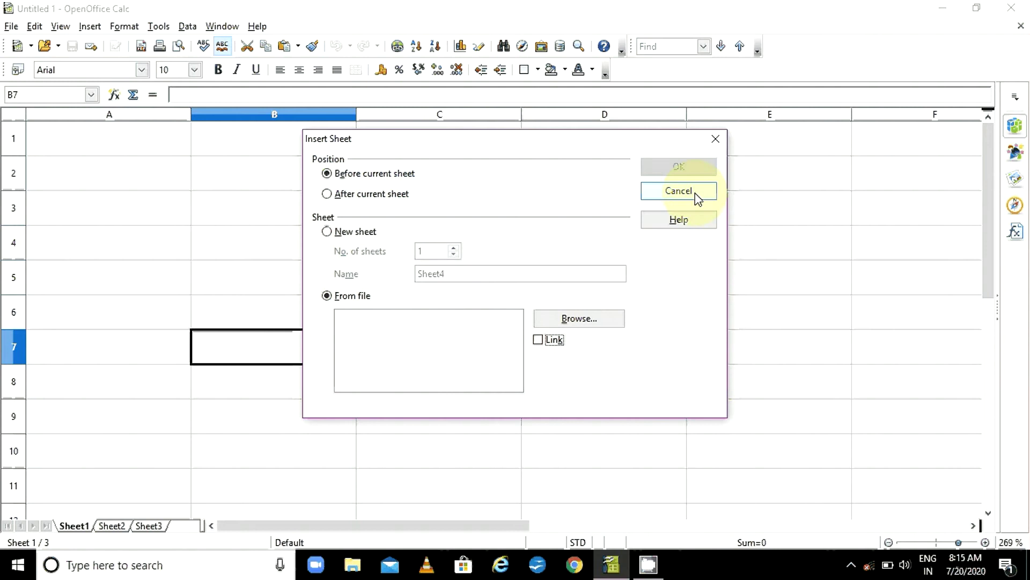
click(716, 139)
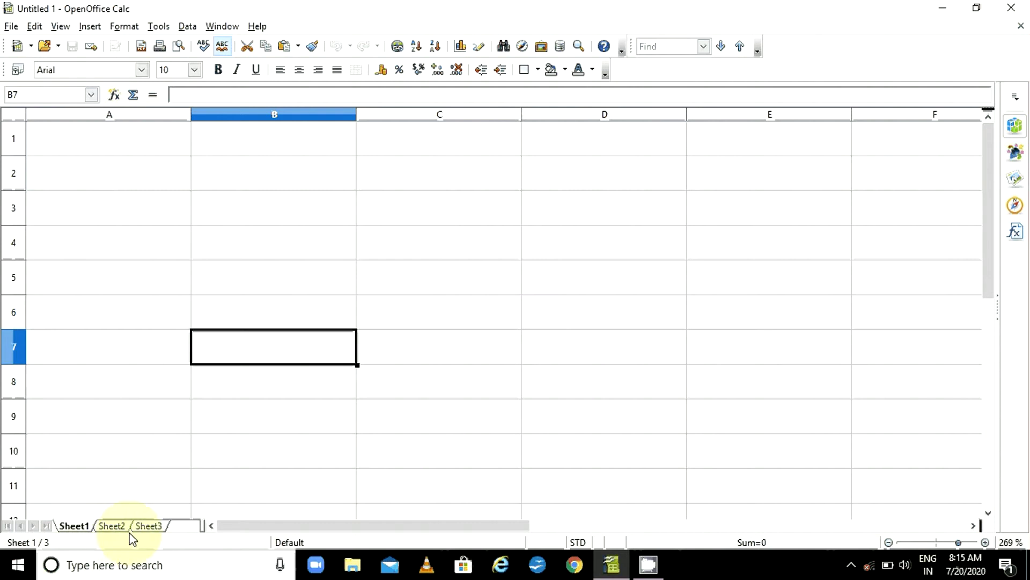
- Check the other ways to reach the Insert Sheet dialog from the sheet tab area and Sheet3, closing it each time without inserting
click(186, 533)
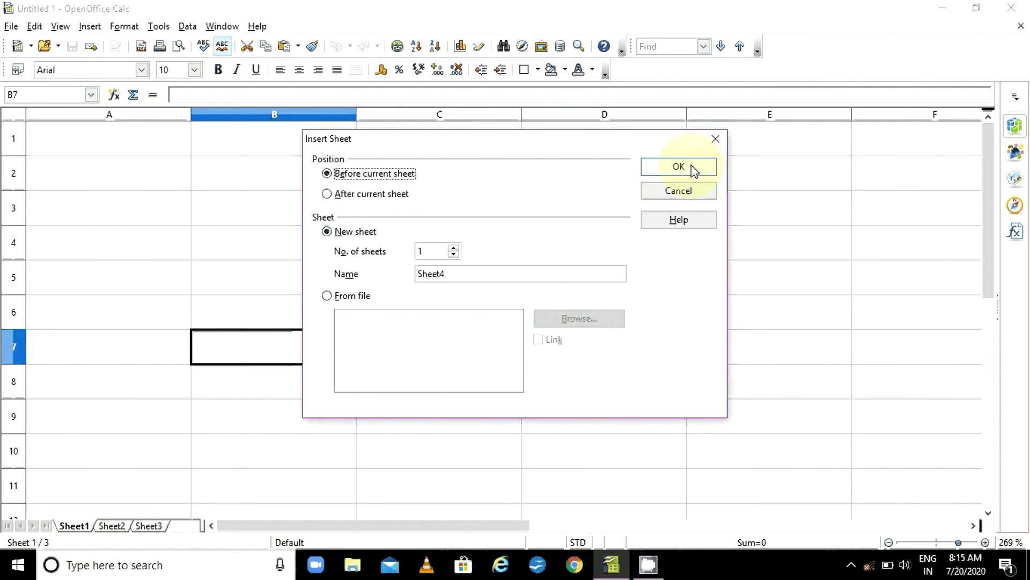
click(717, 140)
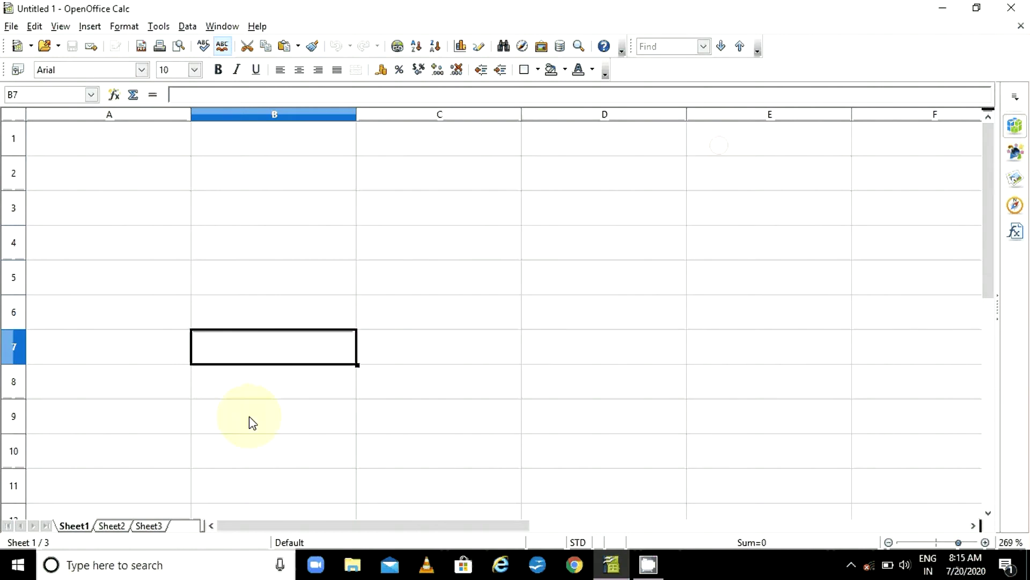
double_click(180, 536)
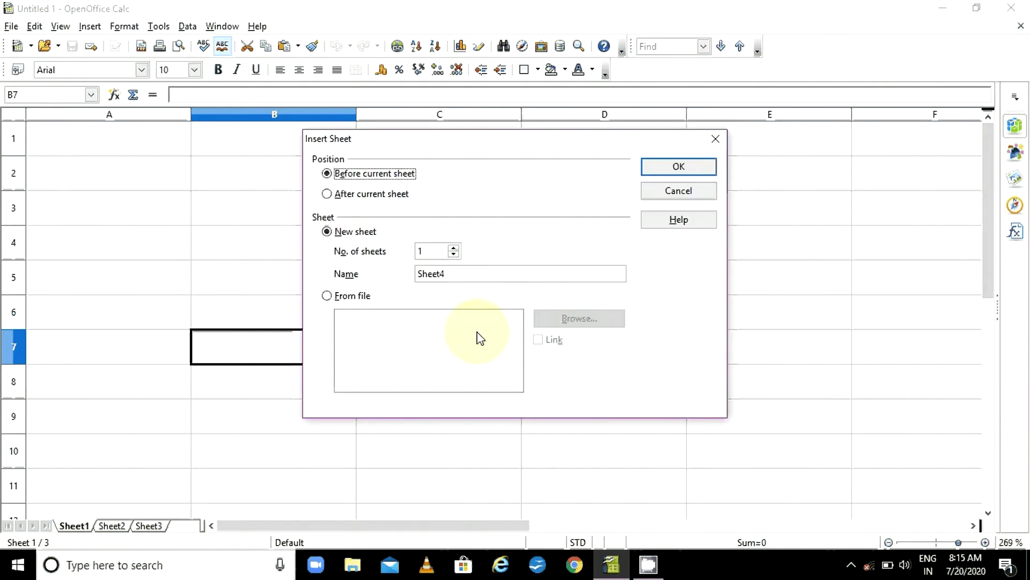
click(715, 141)
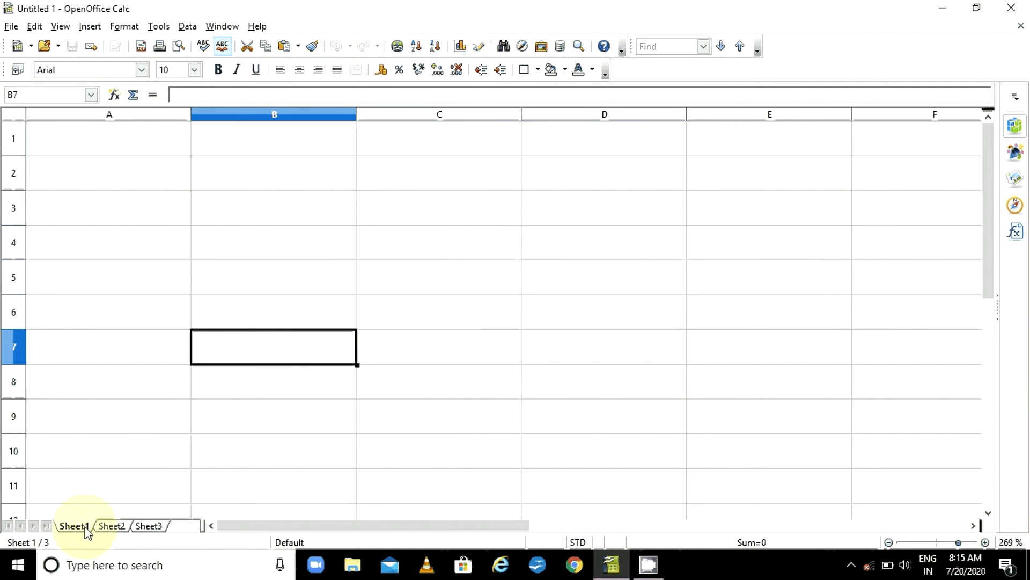
right_click(153, 528)
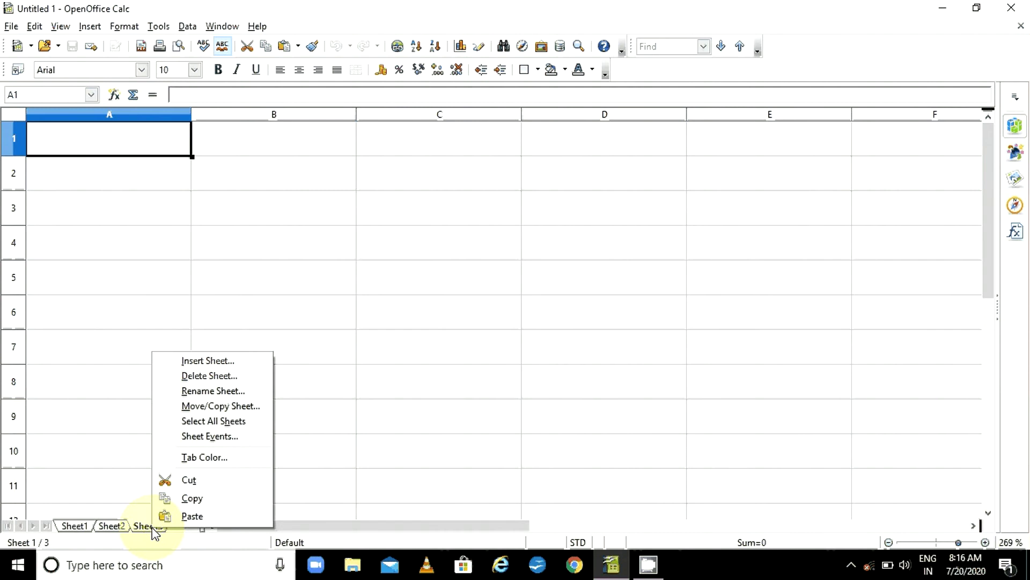
click(184, 361)
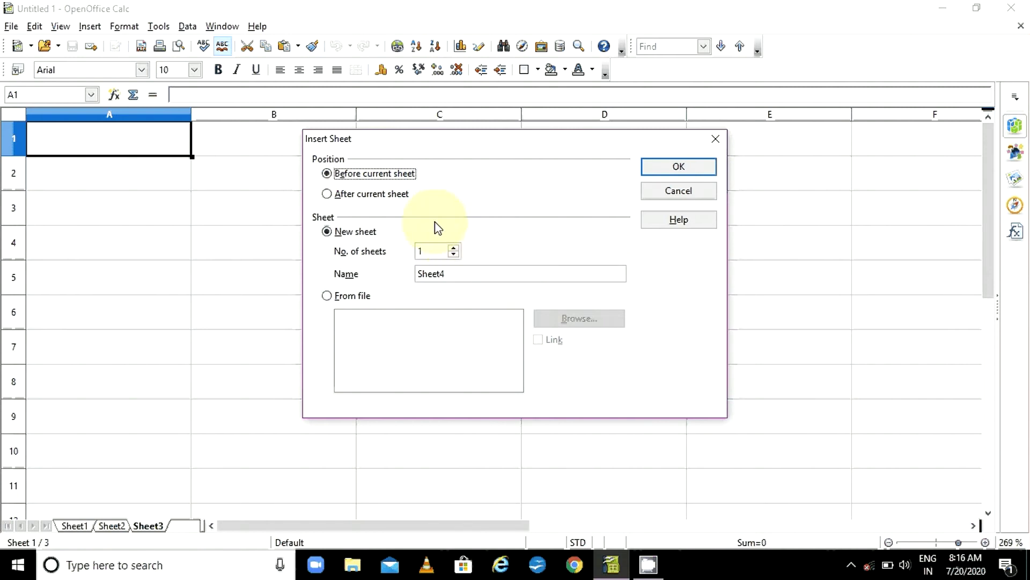
click(718, 138)
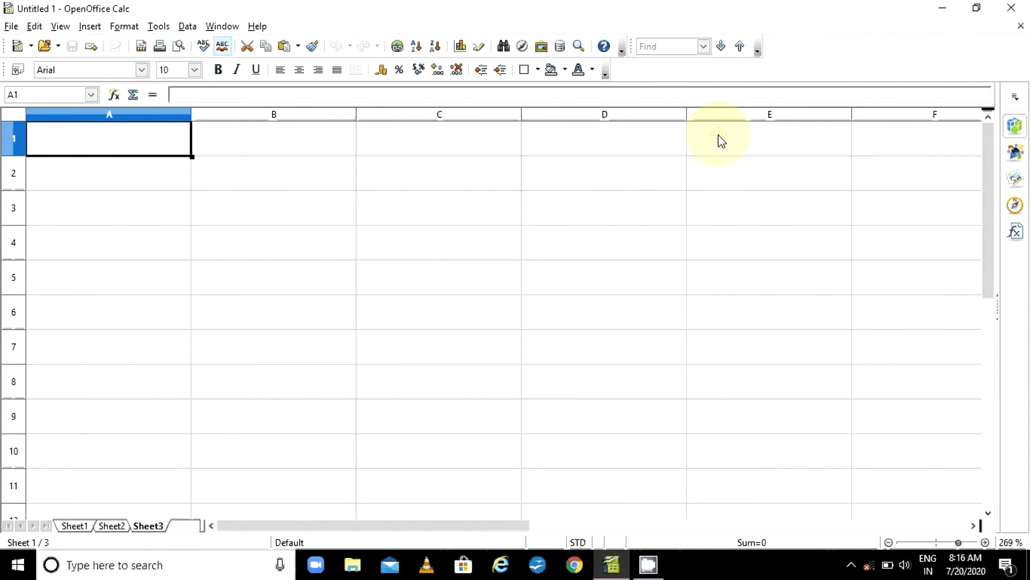
- Insert one new sheet before Sheet1, keeping the default name
click(83, 528)
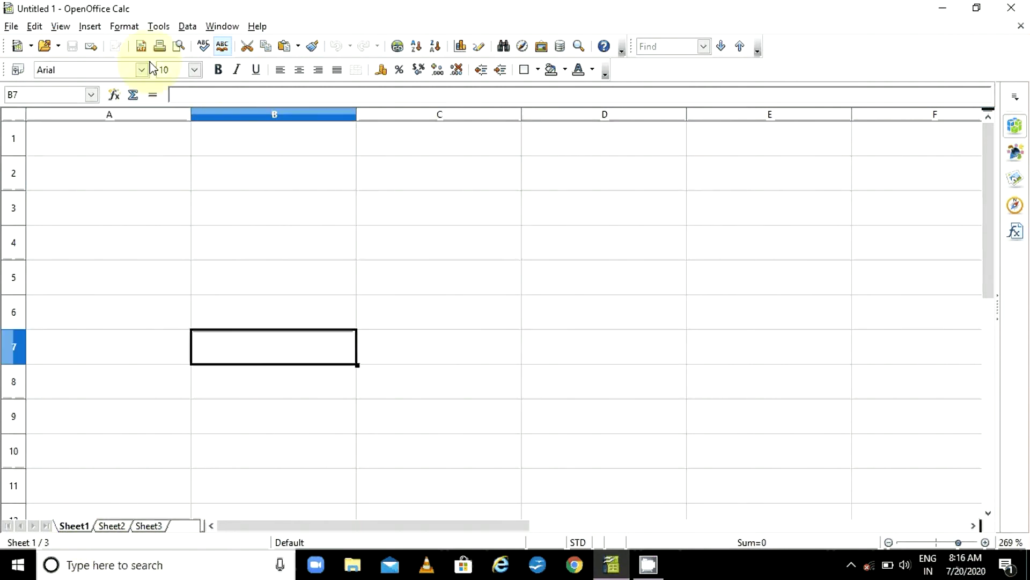
click(88, 28)
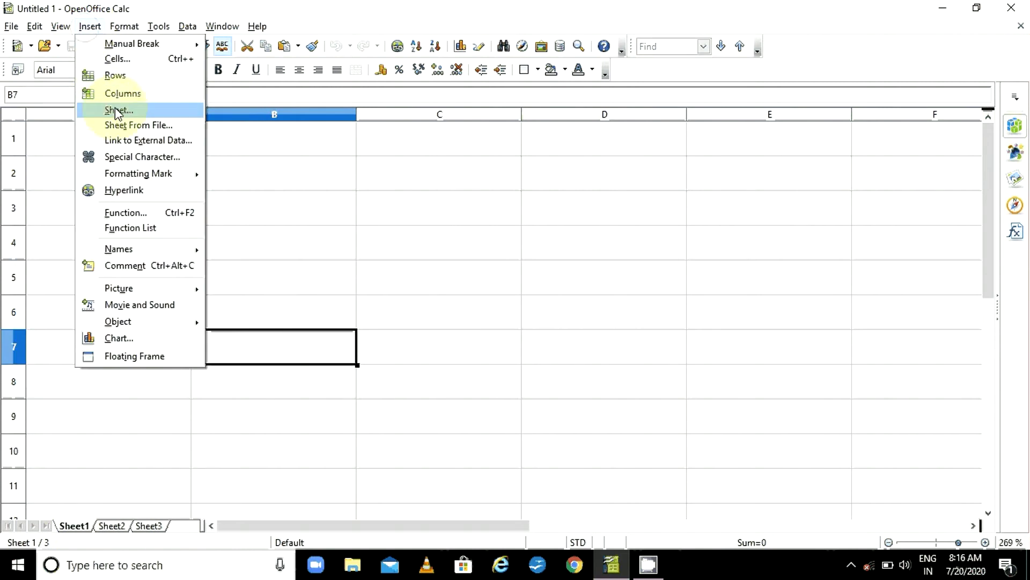
click(115, 109)
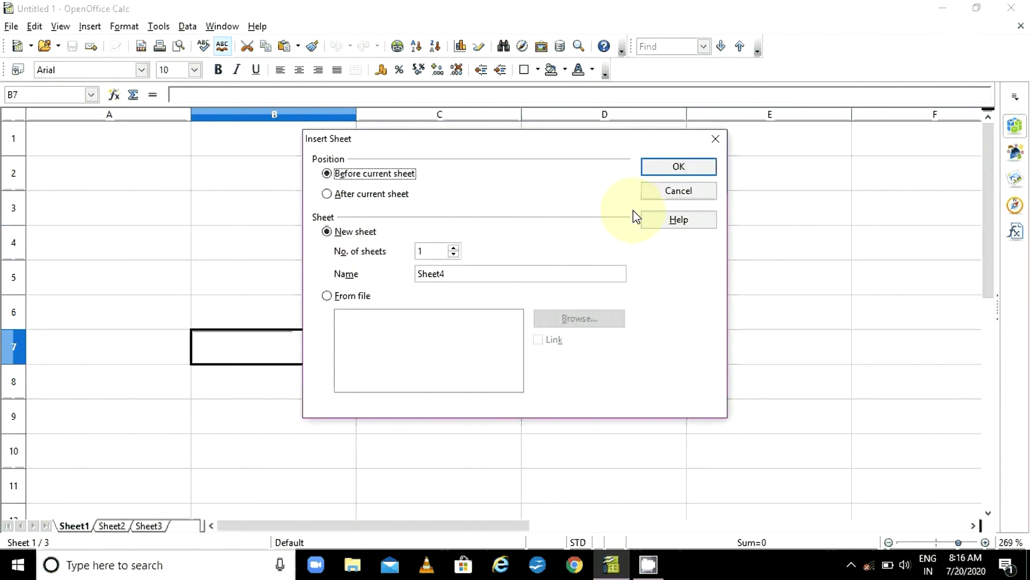
click(686, 171)
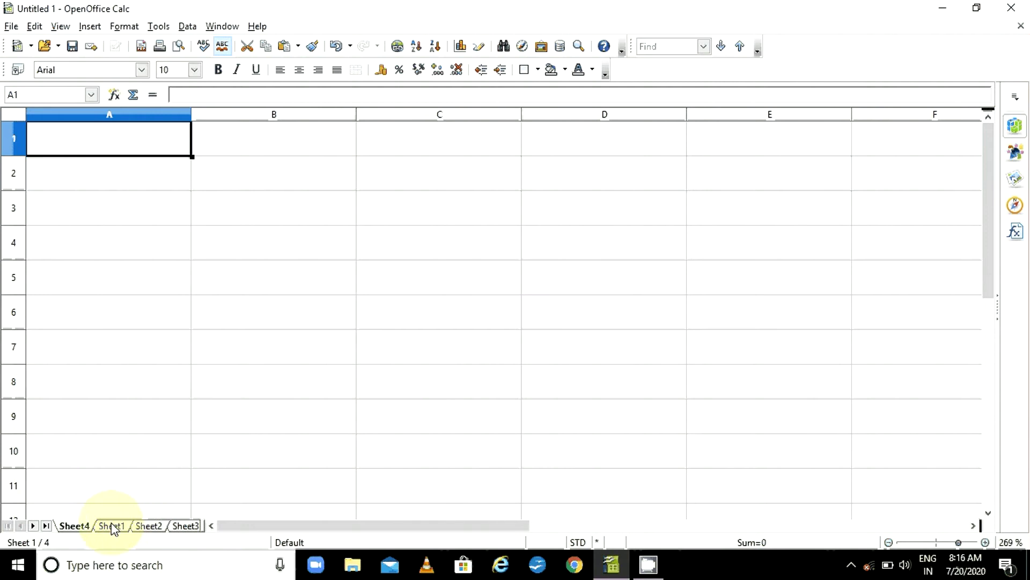
- Insert one new sheet after Sheet4, keeping the default name
right_click(80, 529)
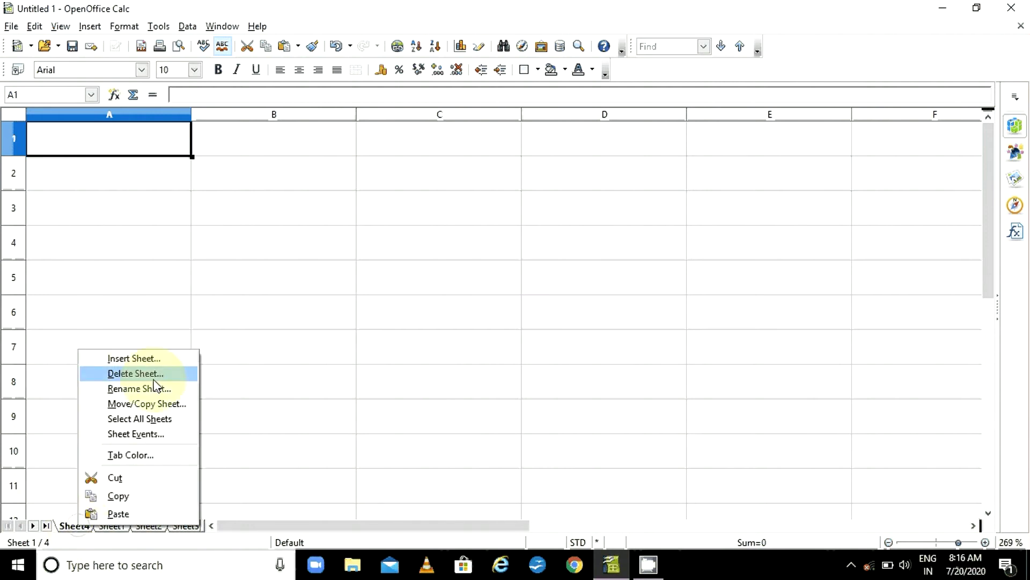
click(135, 358)
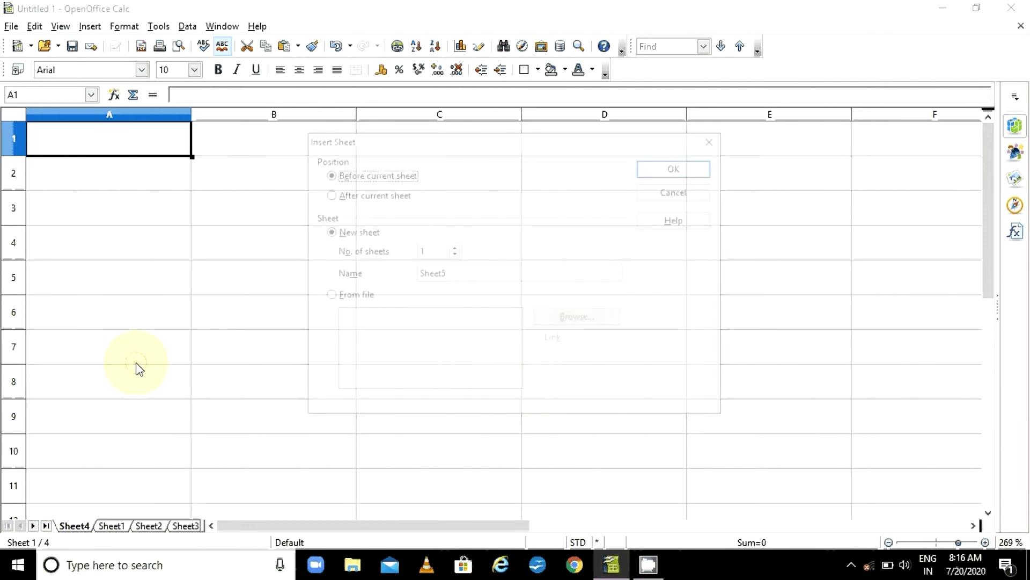
click(385, 196)
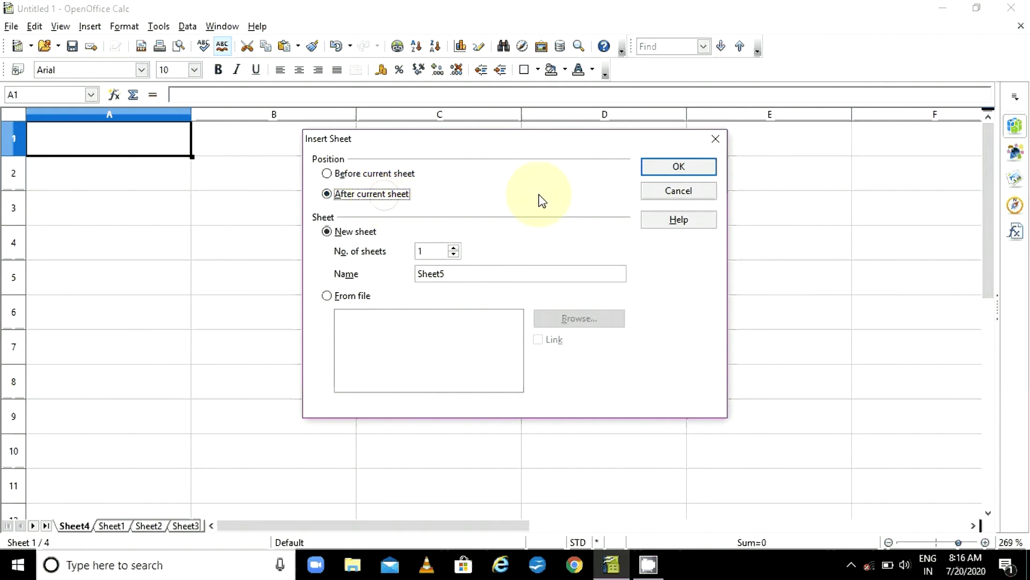
click(697, 172)
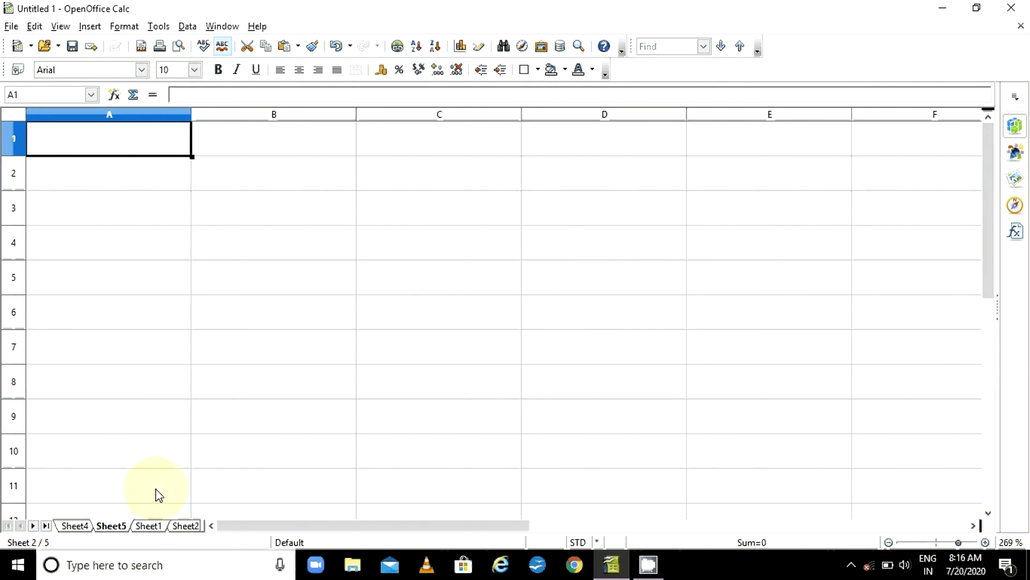
- Look over the commands available for Sheet4, then view Sheet5, Sheet1, Sheet2 and Sheet3 in turn
click(75, 527)
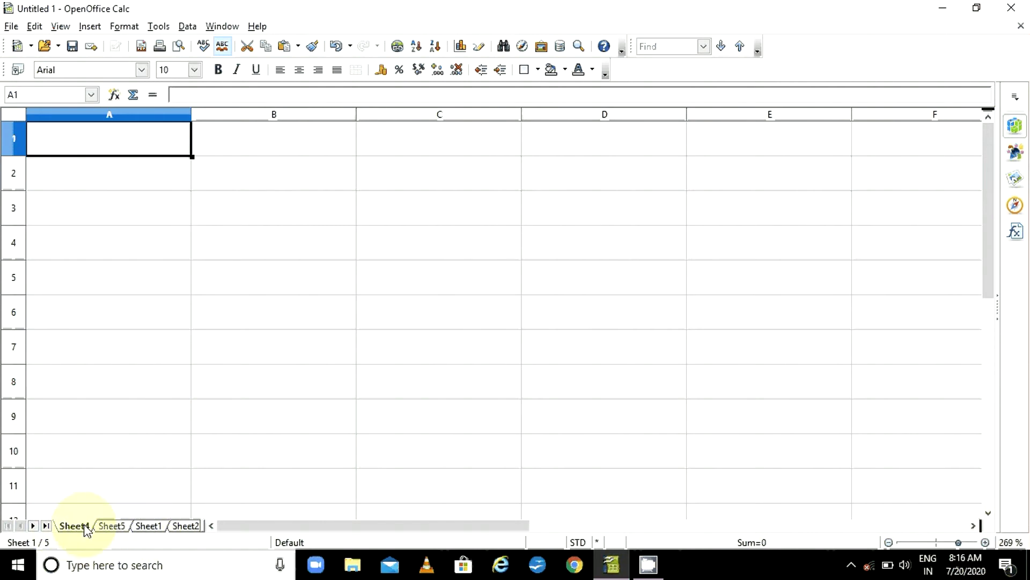
right_click(84, 529)
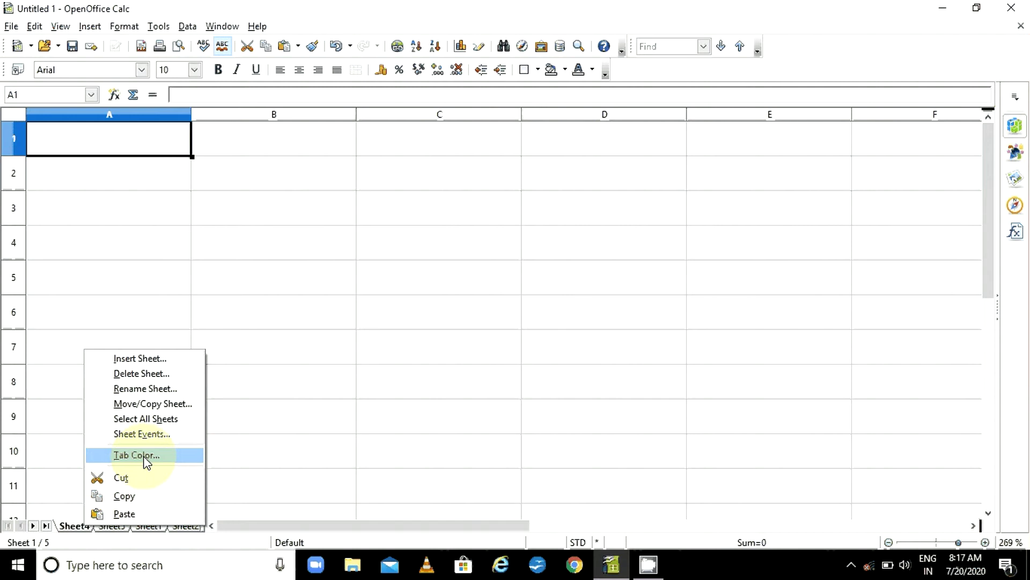
click(326, 427)
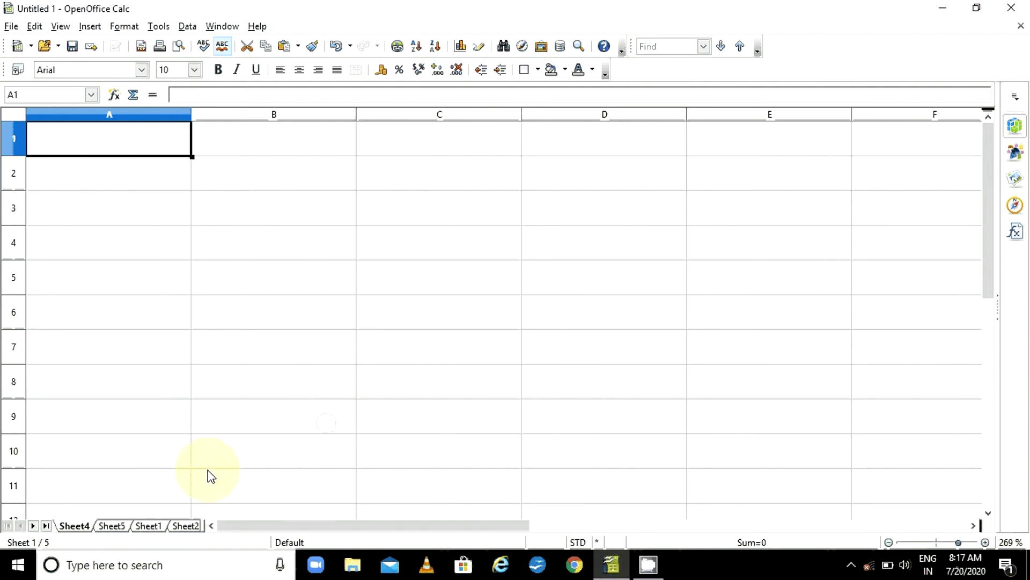
click(117, 523)
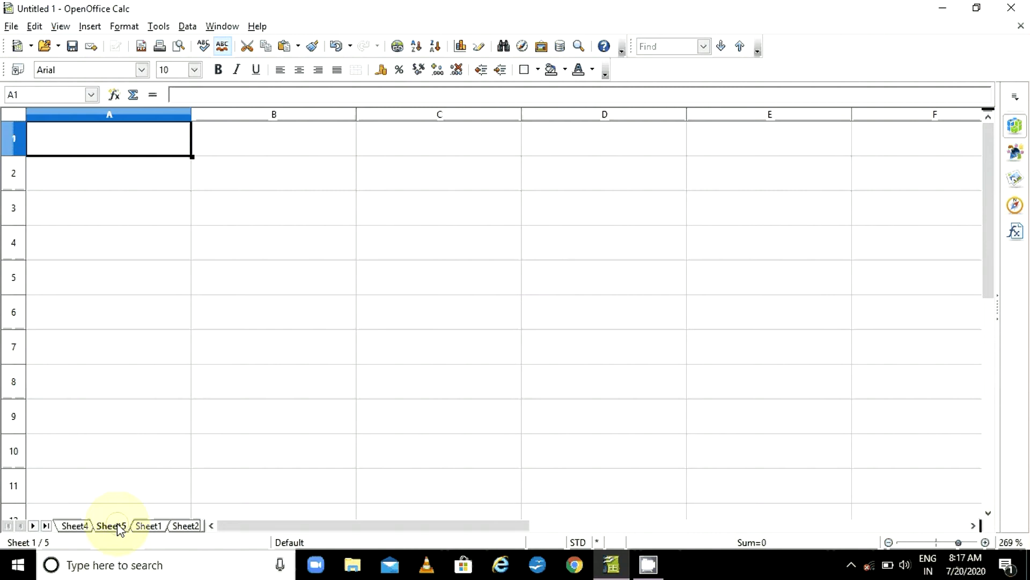
click(147, 524)
click(173, 527)
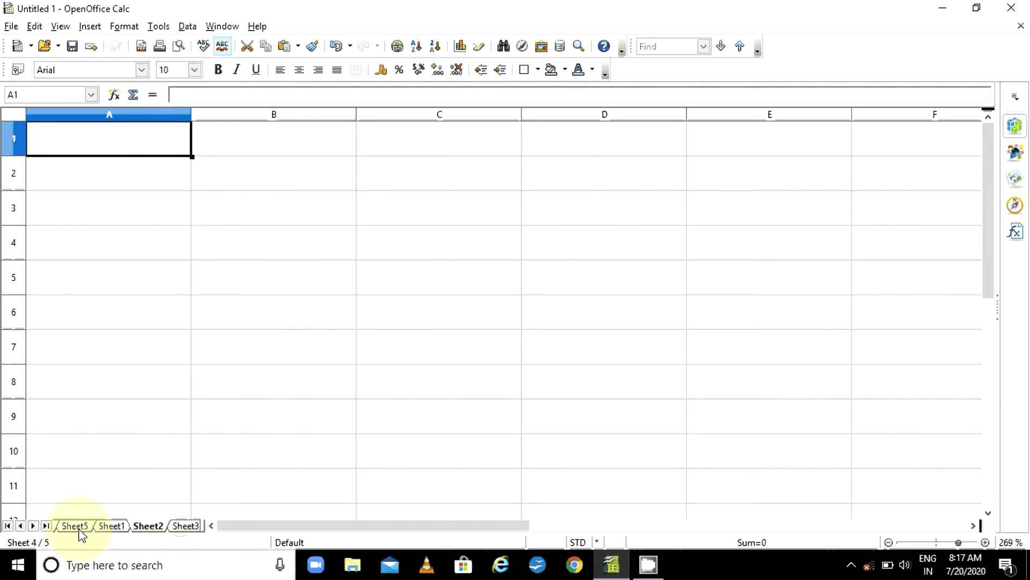
click(192, 527)
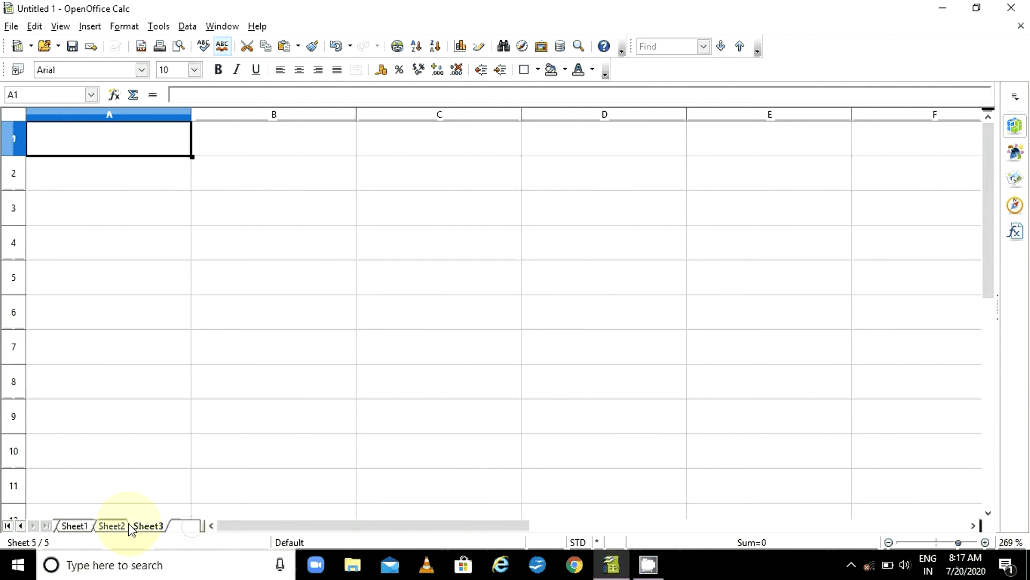
click(67, 523)
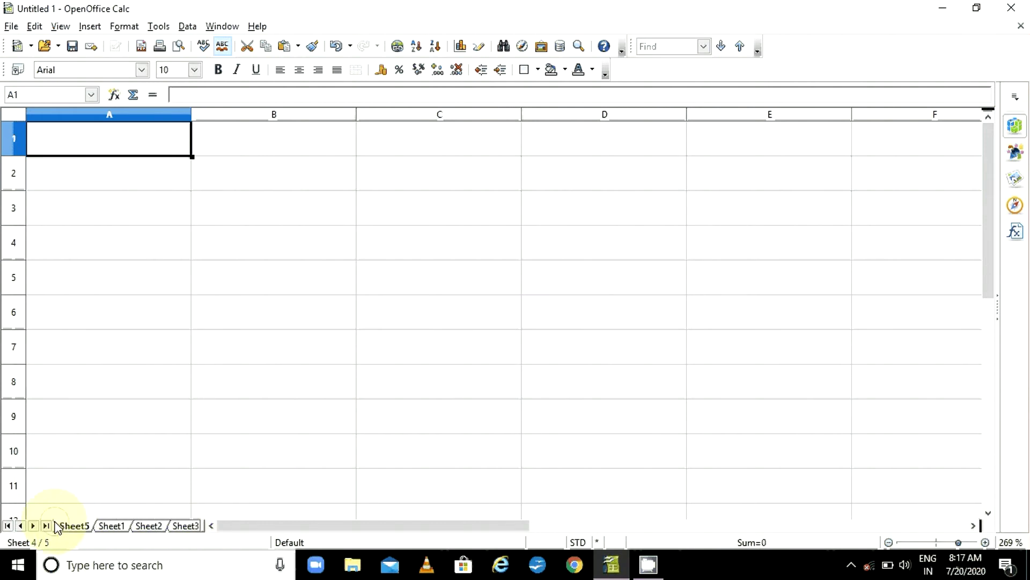
- Examine the different places that offer the rename command for Sheet5, without renaming it
click(75, 526)
right_click(72, 528)
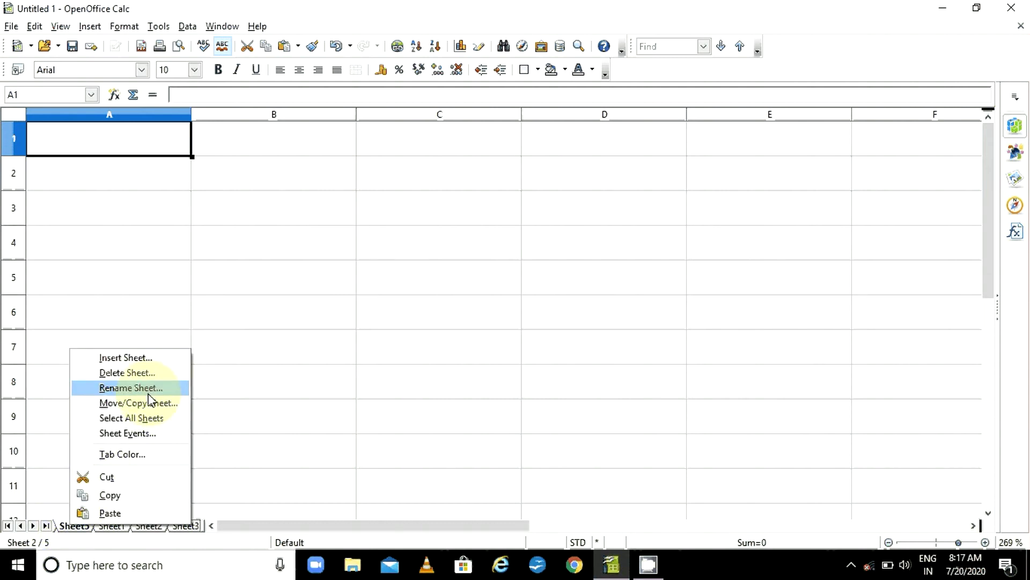
click(265, 391)
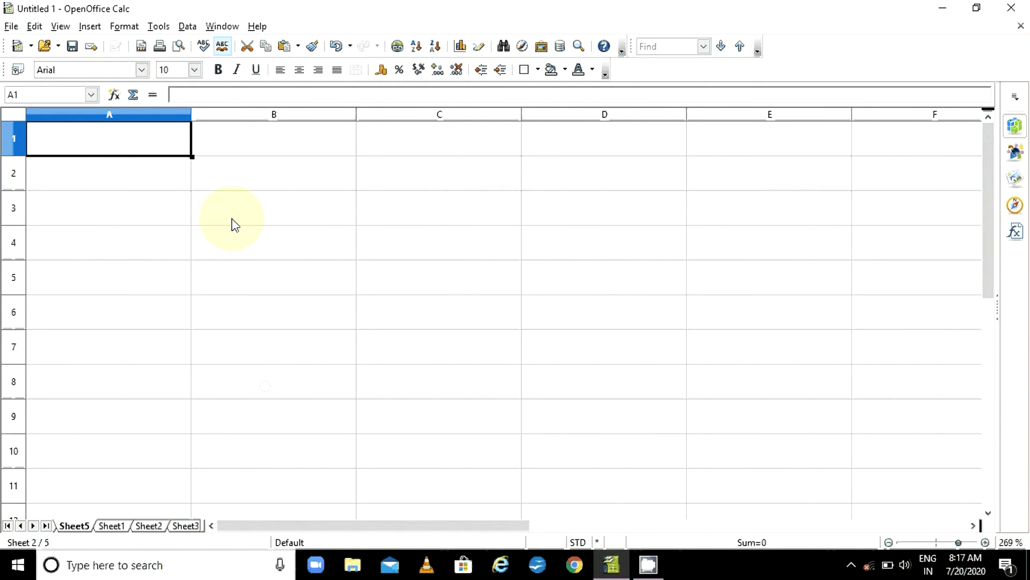
click(128, 27)
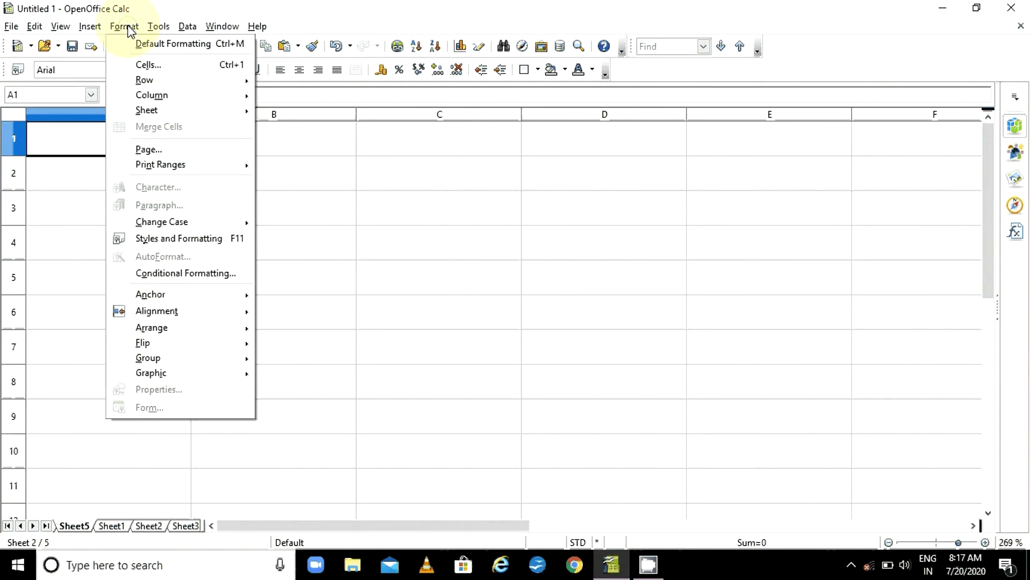
mouse_move(166, 111)
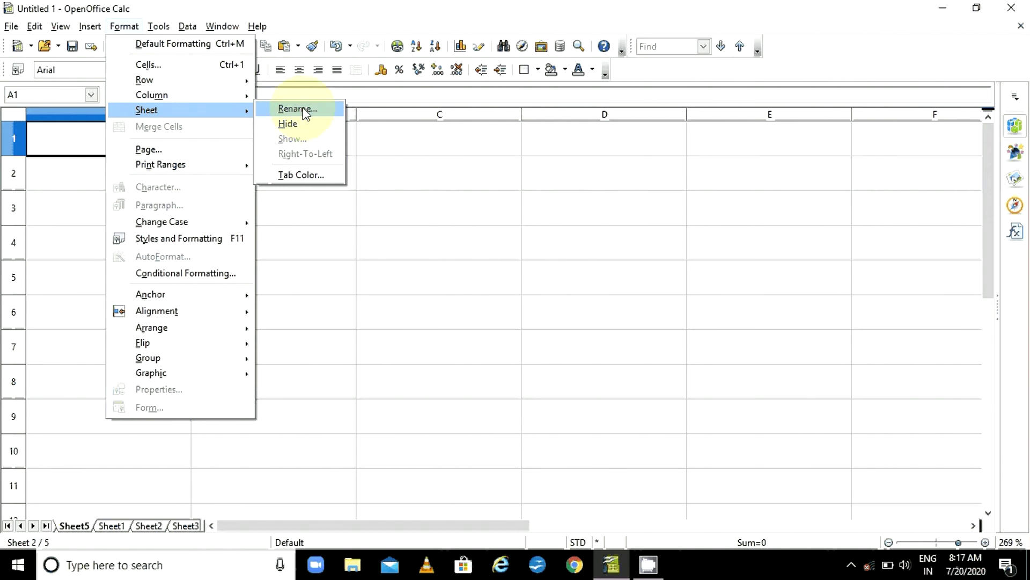
click(314, 290)
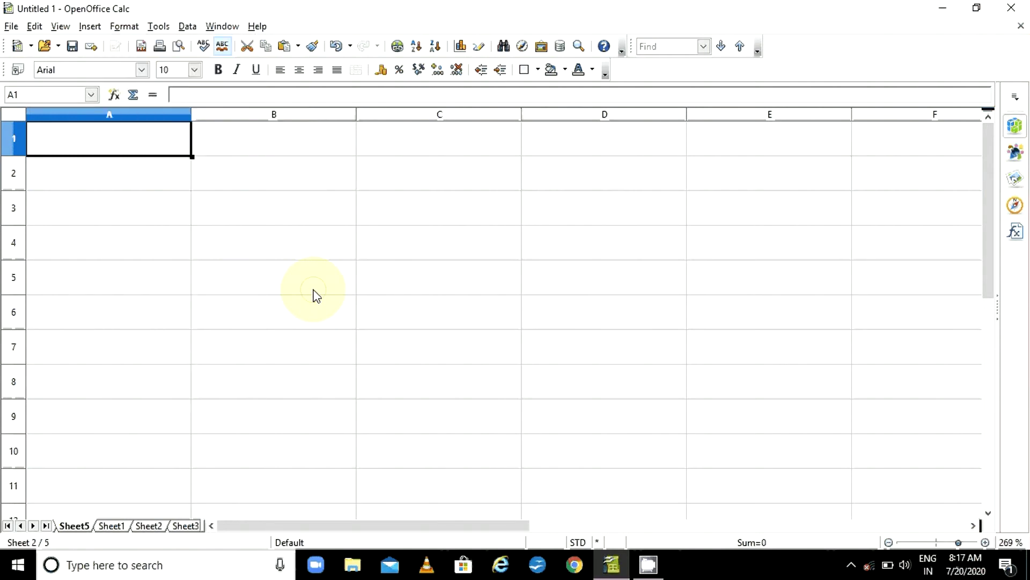
- Rename Sheet5 as PT1
right_click(79, 526)
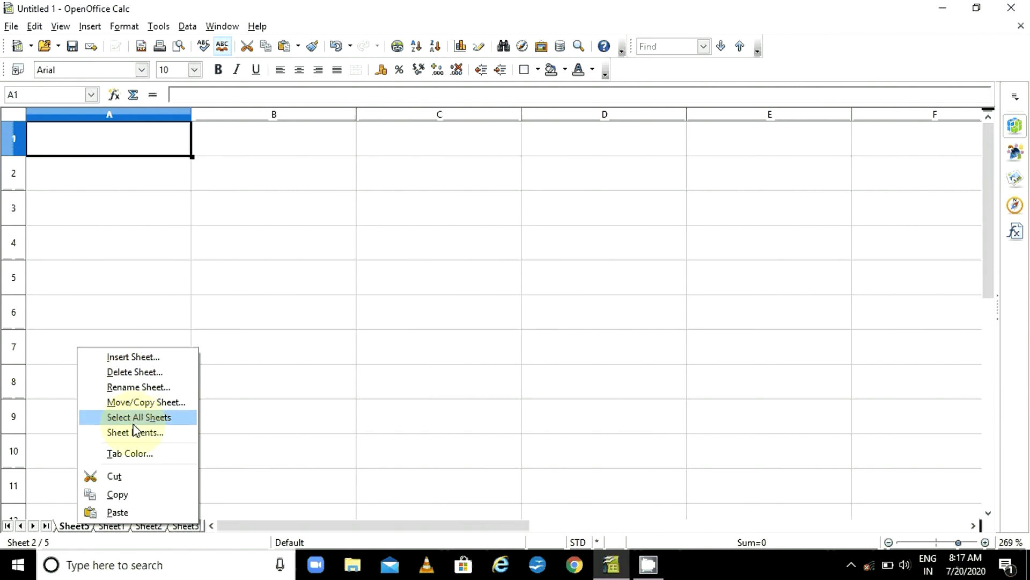
click(138, 387)
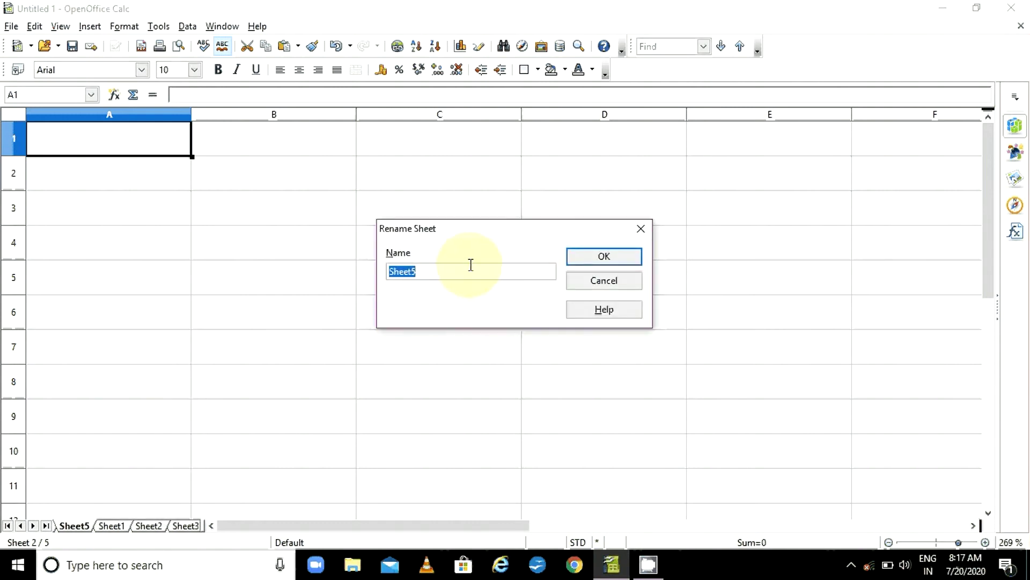
text(PT1)
click(593, 255)
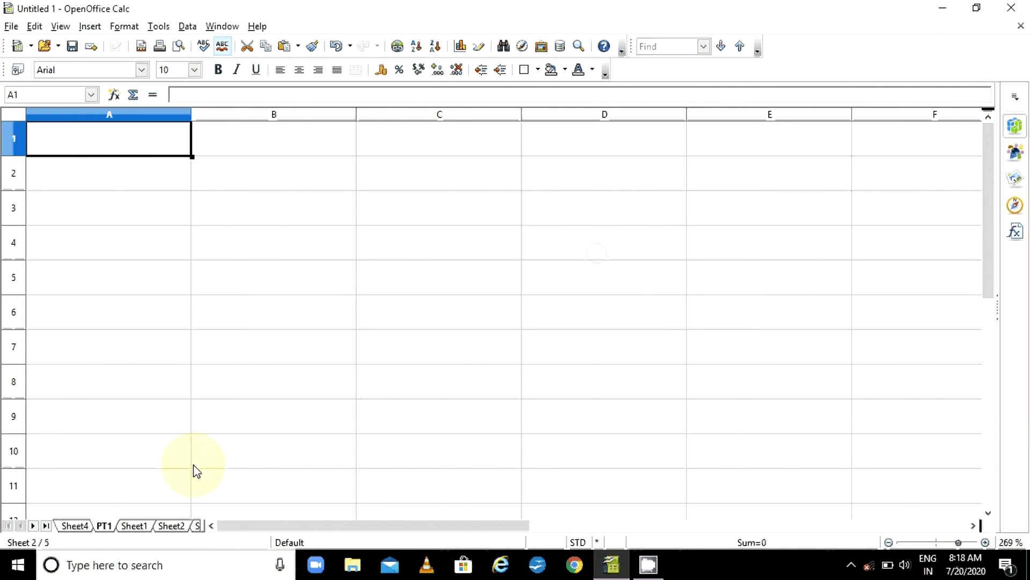
- Rename Sheet4 as IA
click(75, 526)
right_click(75, 528)
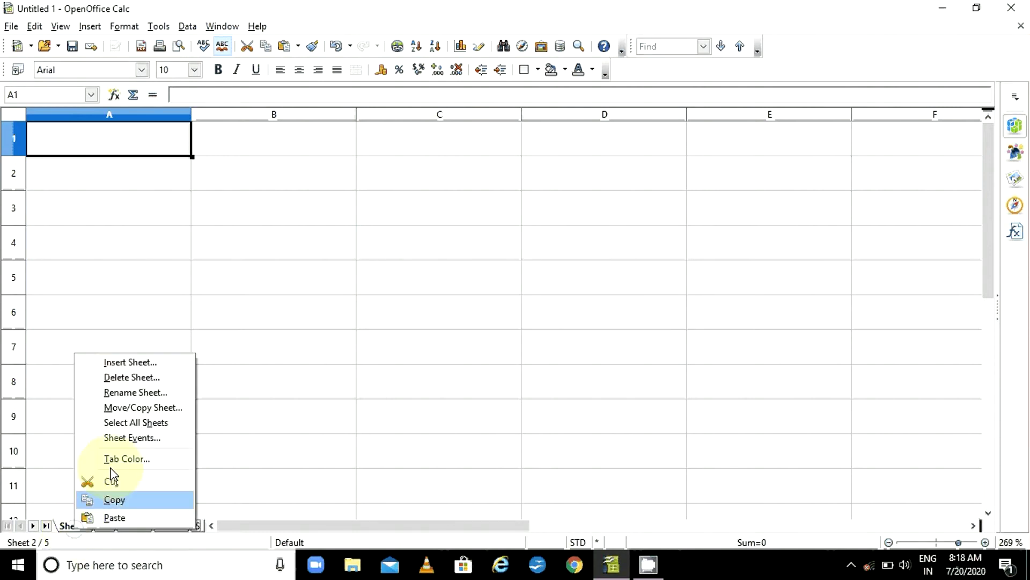
click(135, 392)
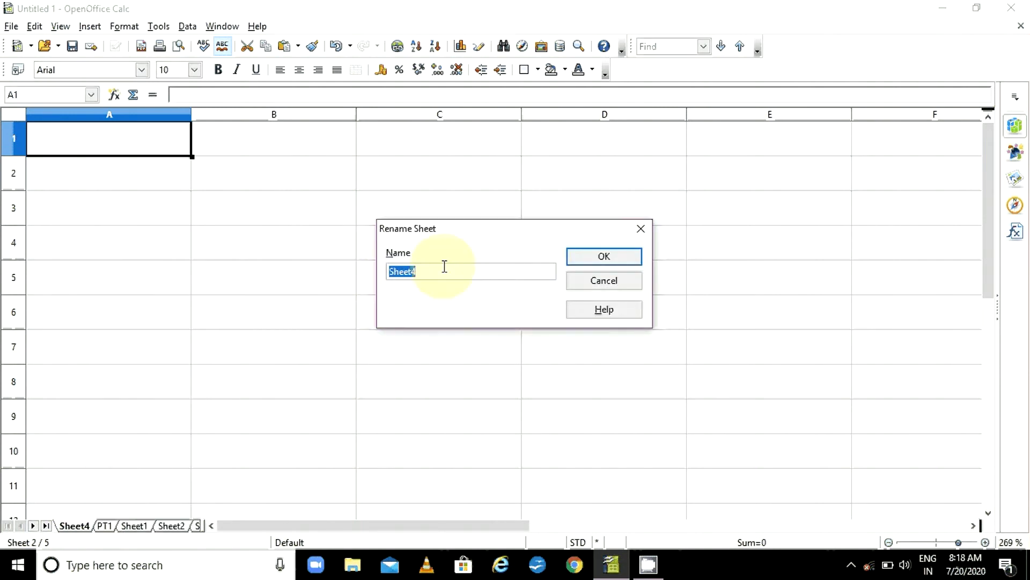
text(IA)
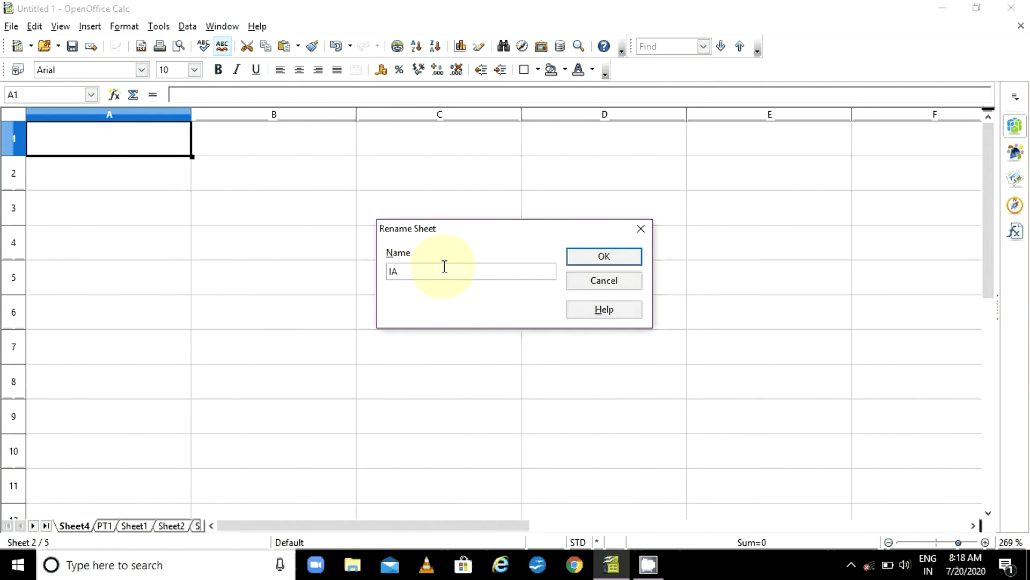
click(602, 258)
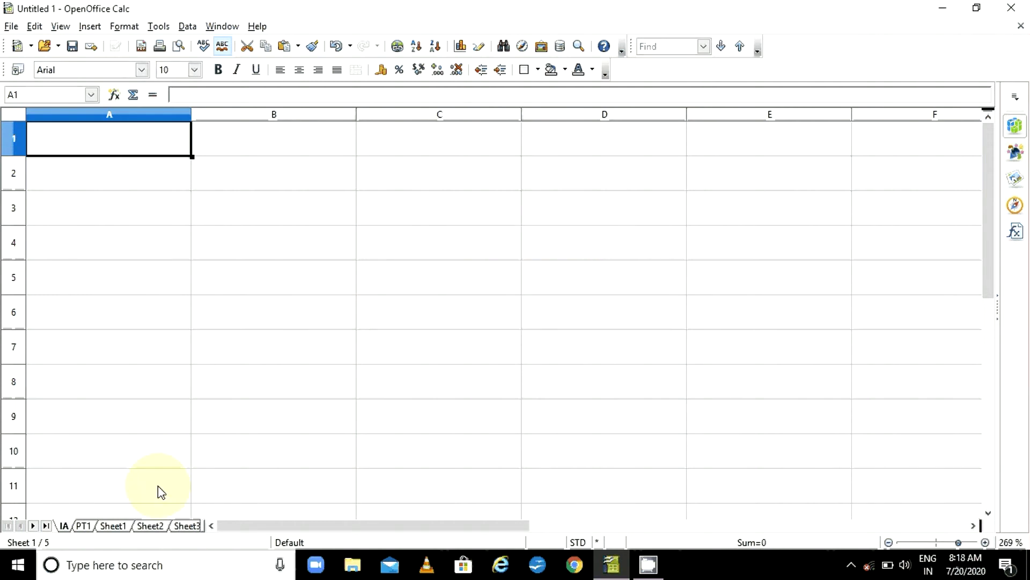
- Rename Sheet1 as PT2
right_click(125, 530)
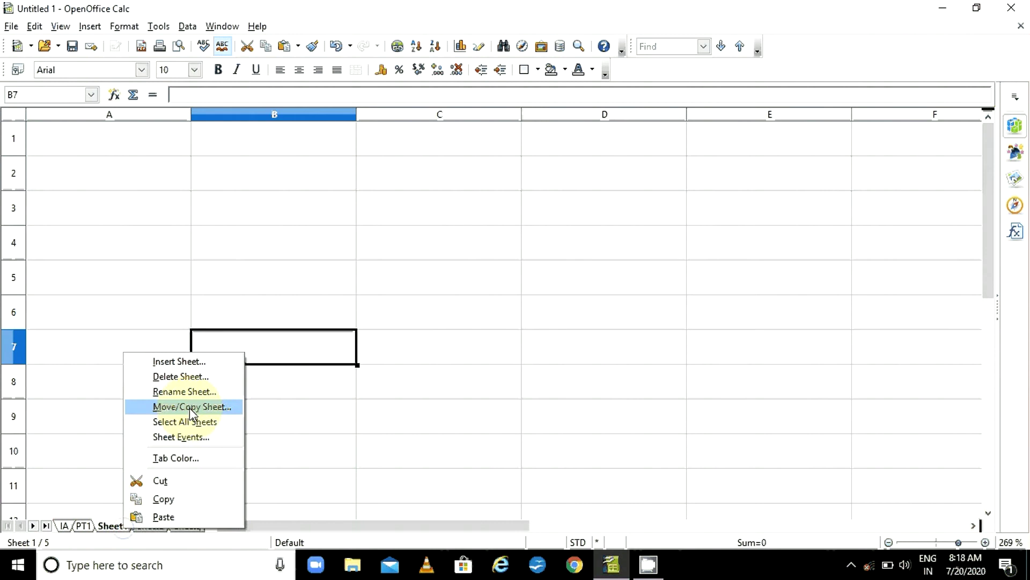
click(182, 392)
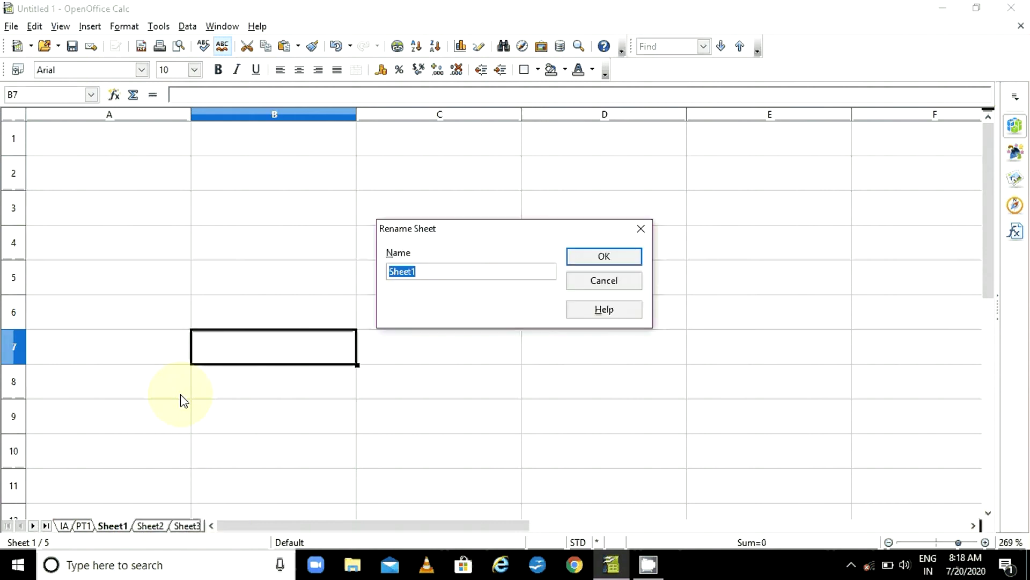
text(PT2)
click(574, 259)
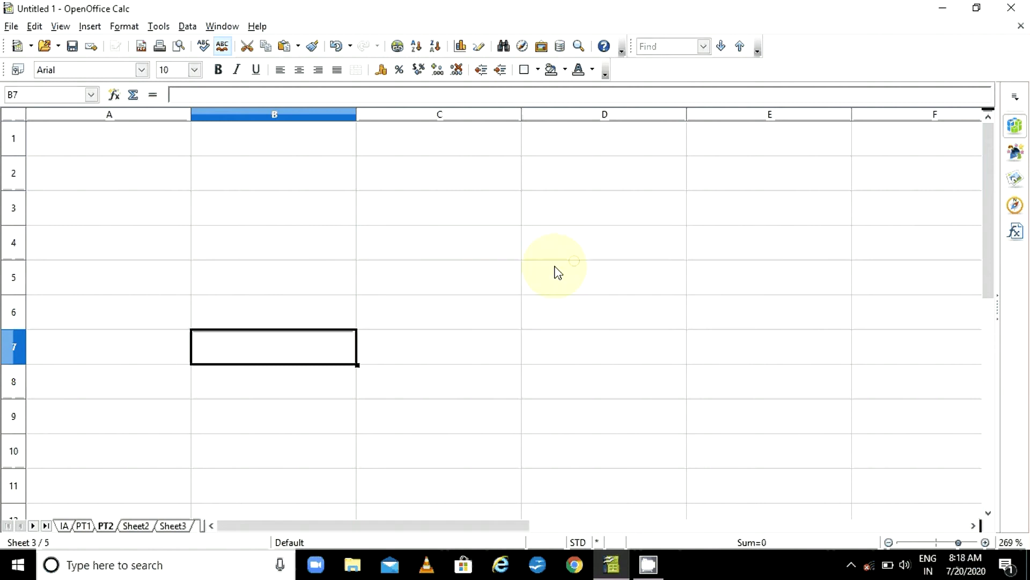
- Rename Sheet2 as MT
click(138, 527)
right_click(140, 527)
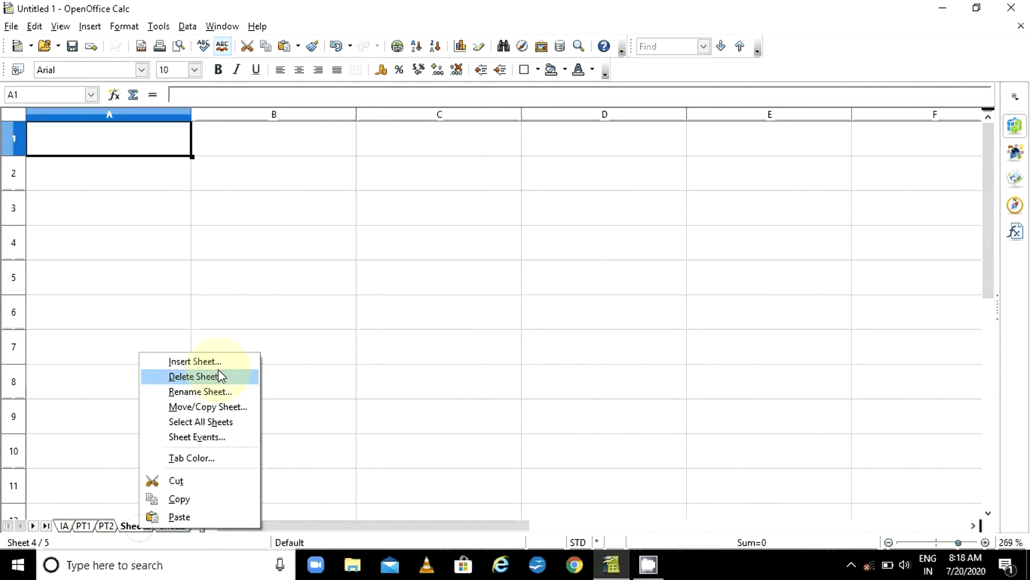
click(215, 392)
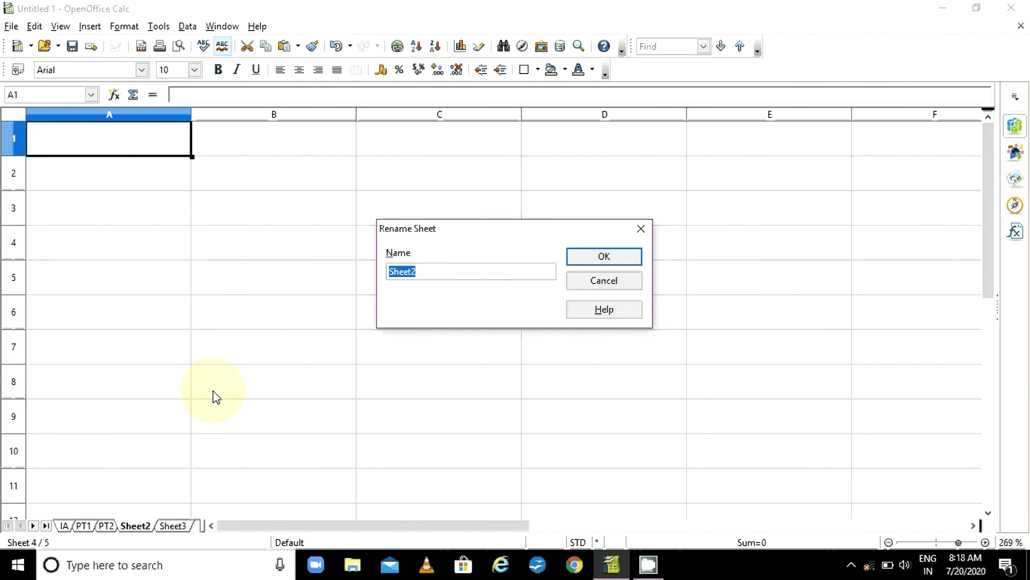
text(MT)
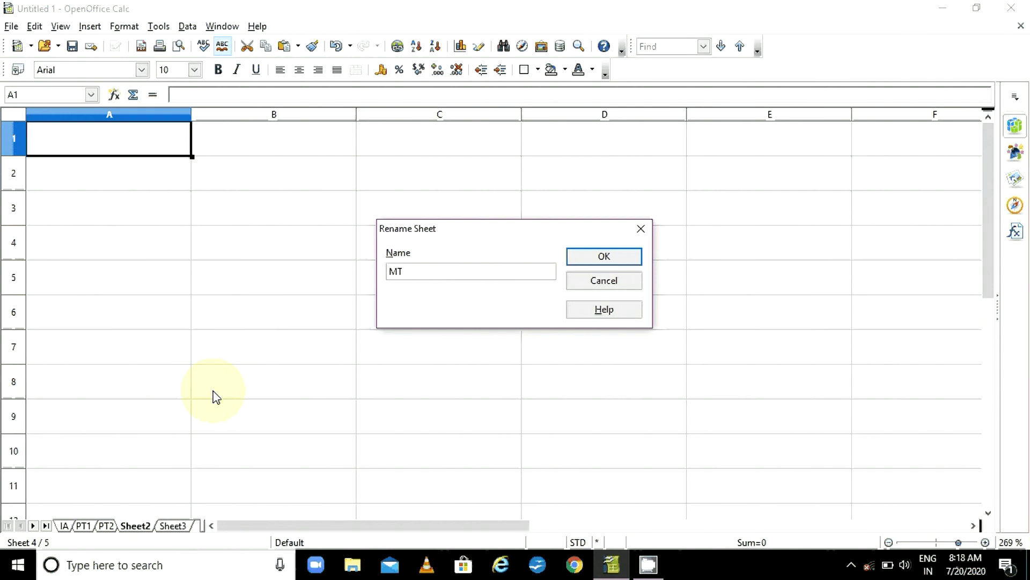
click(594, 258)
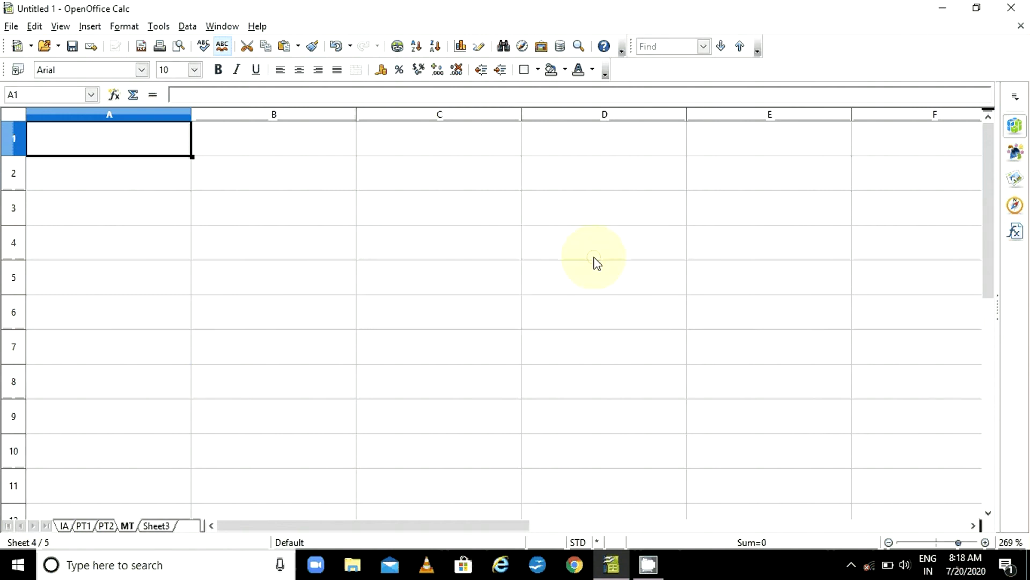
- Set the tab color of the IA sheet to Blue 3
click(65, 526)
right_click(64, 526)
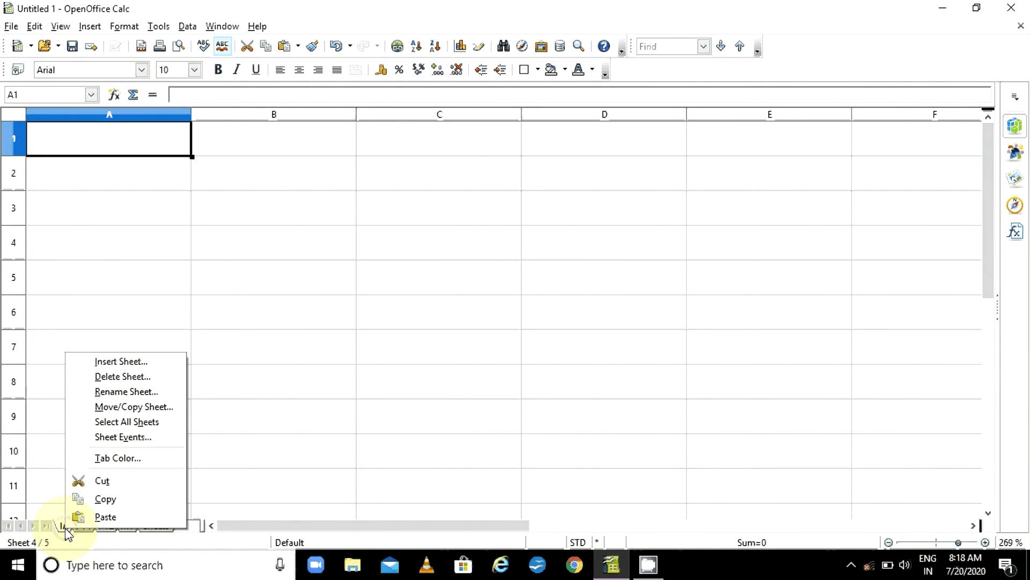
click(149, 459)
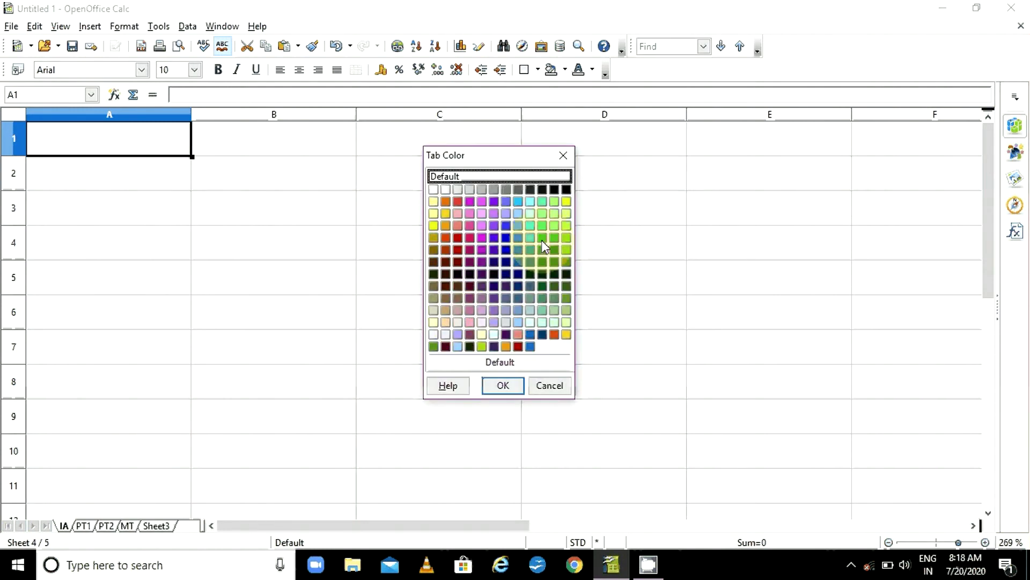
click(505, 238)
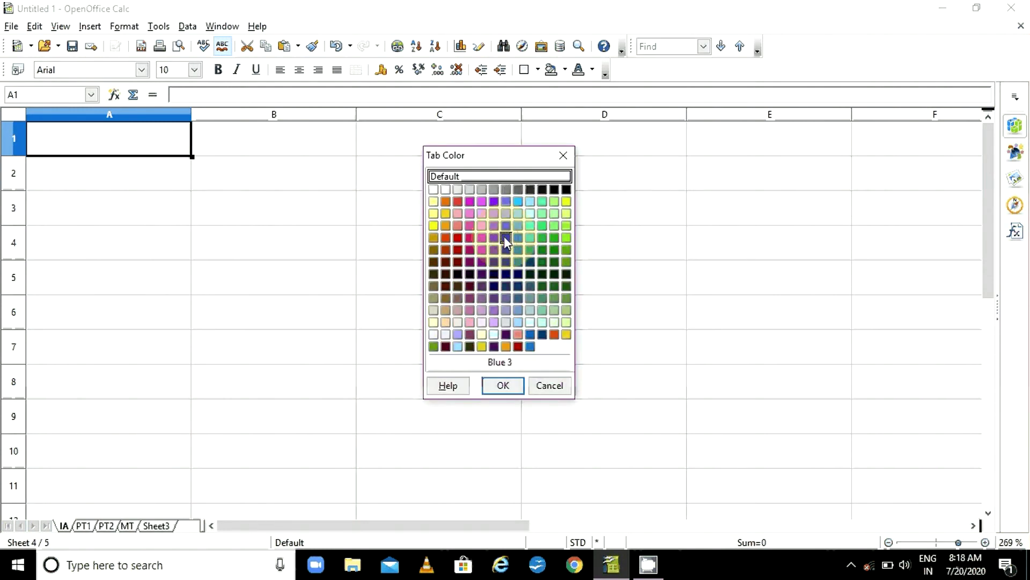
click(503, 385)
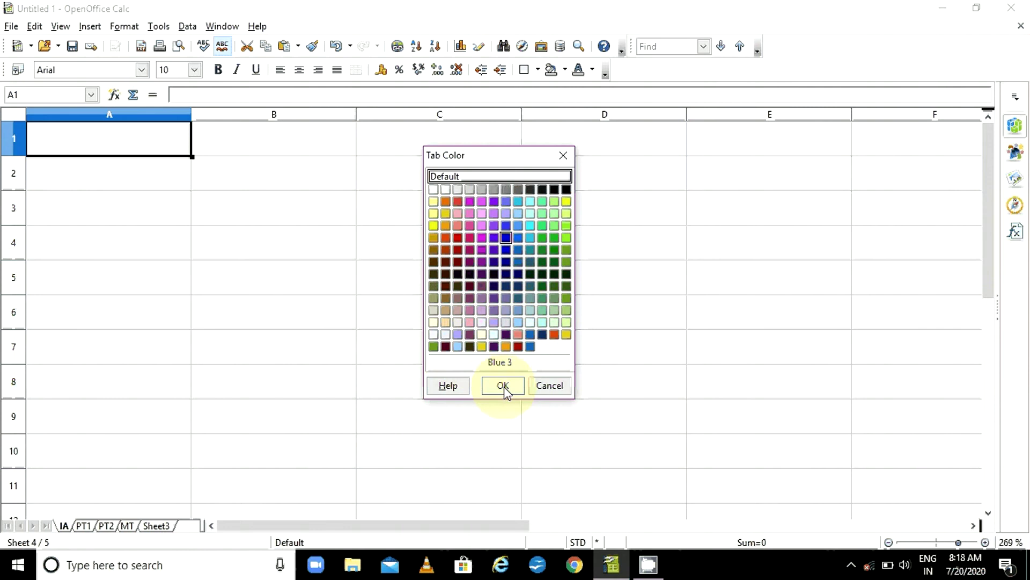
- Set the tab color of the PT1 sheet to red
right_click(86, 529)
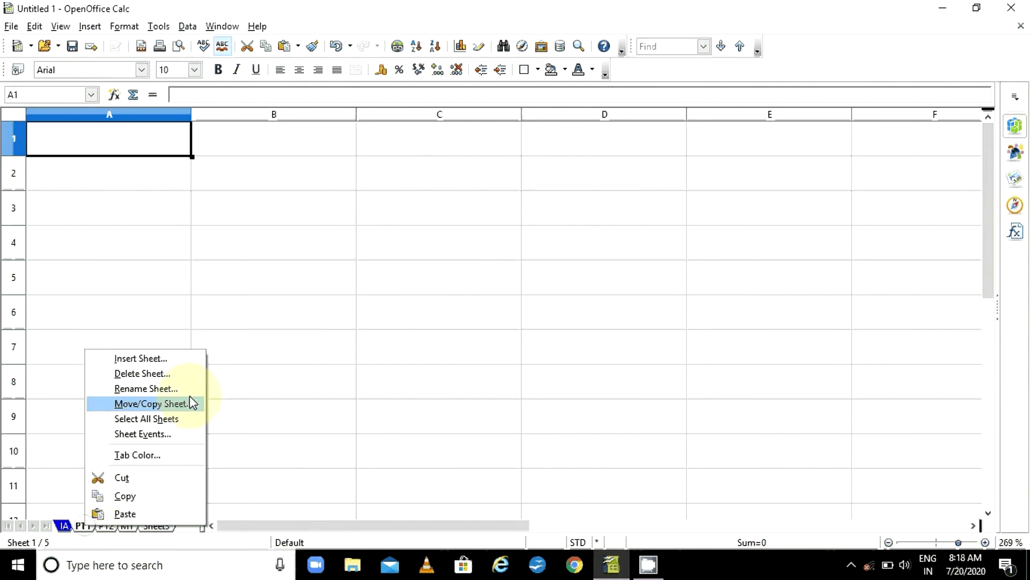
click(161, 454)
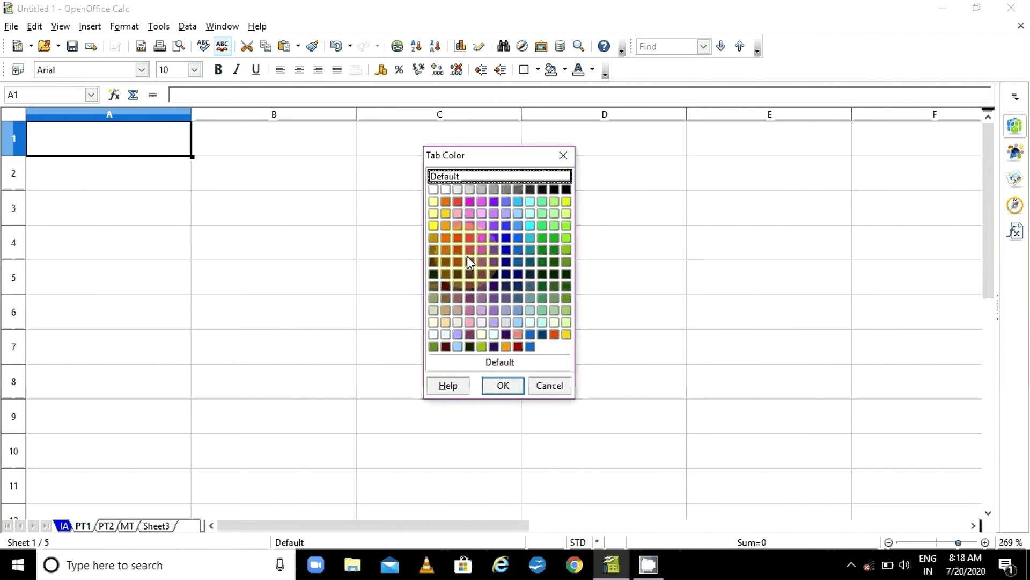
click(458, 238)
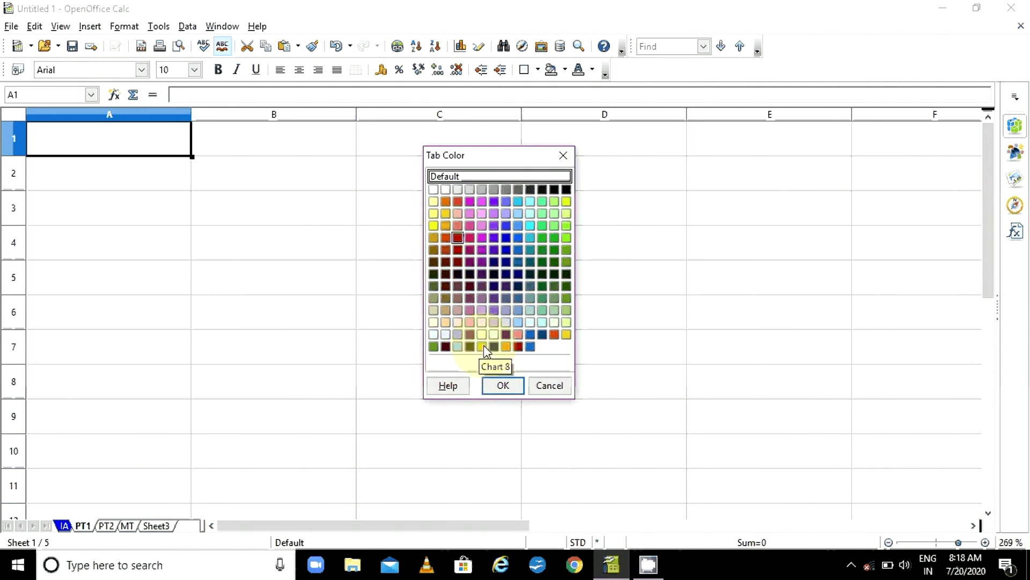
click(503, 386)
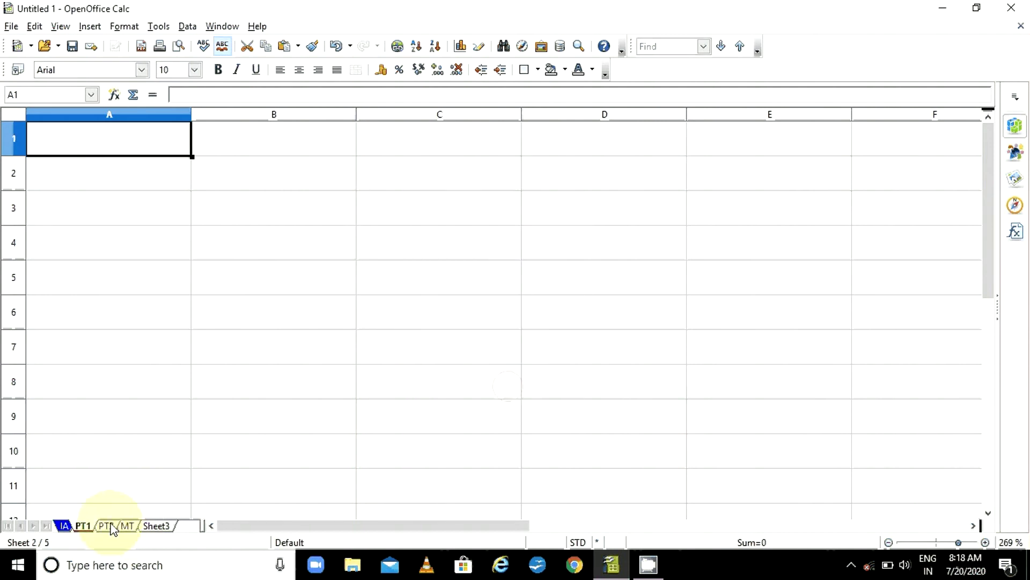
- Set the tab color of the PT2 sheet to Yellow green 9
click(110, 527)
right_click(110, 527)
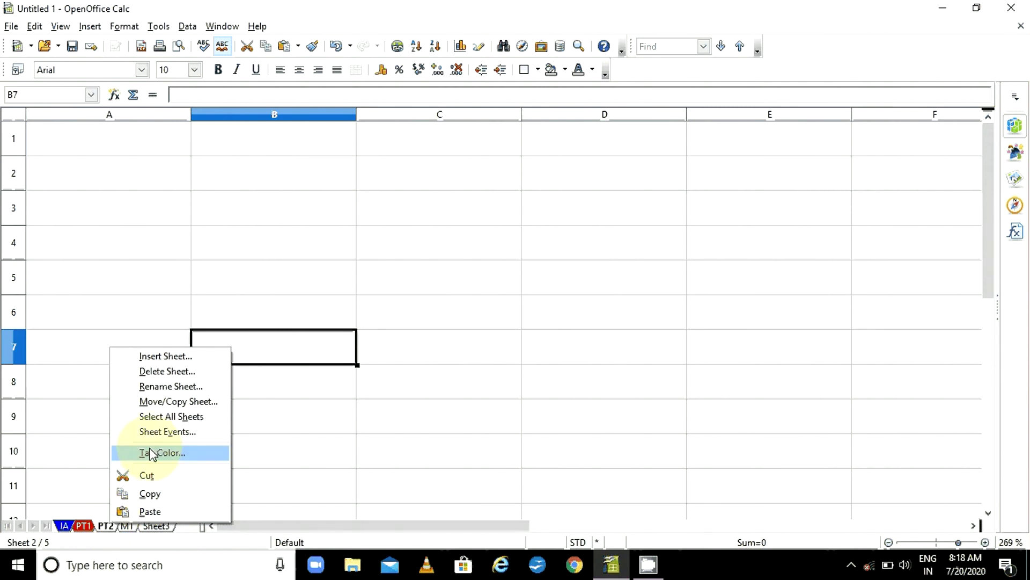
click(151, 453)
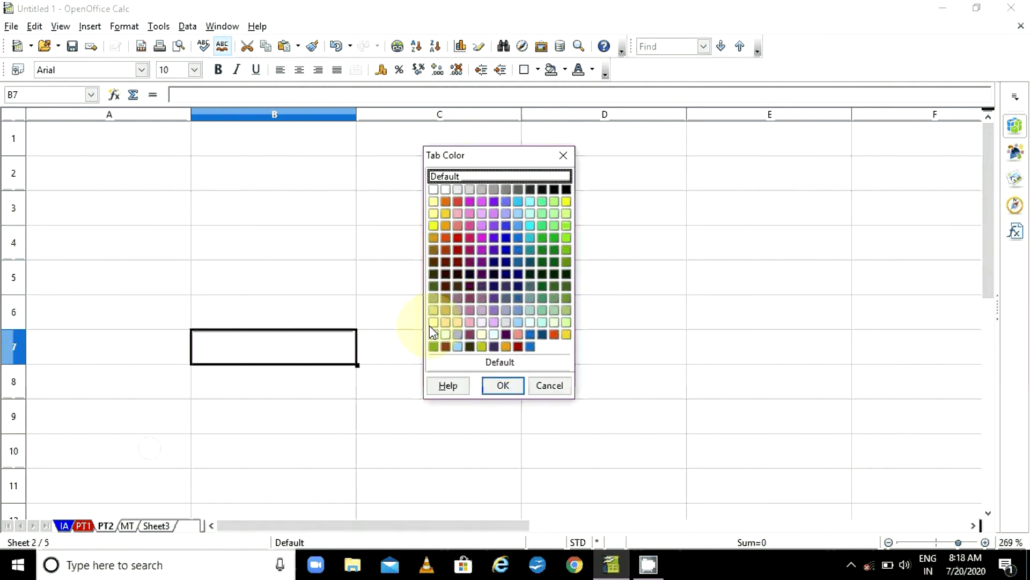
click(566, 310)
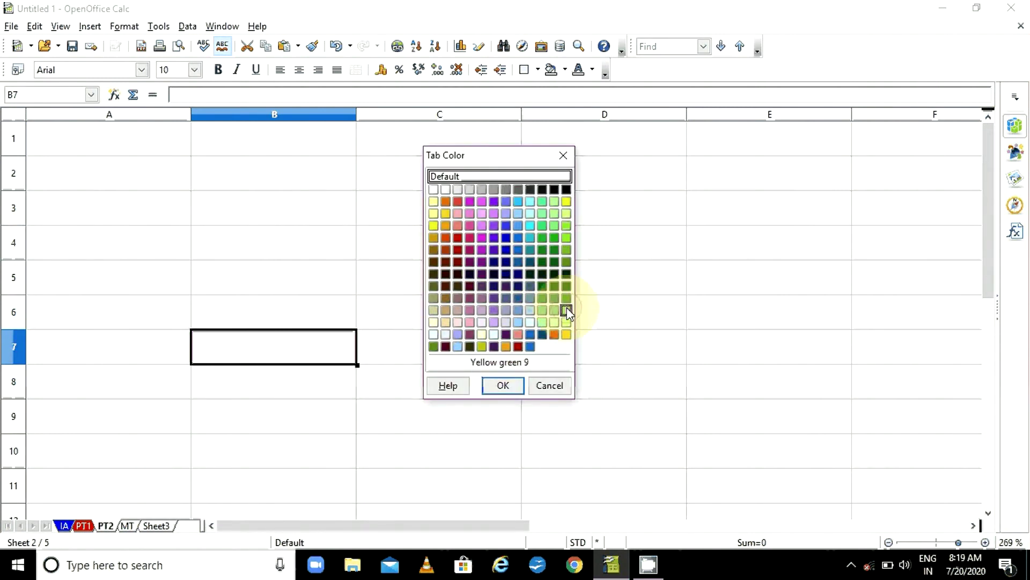
click(503, 385)
- Set the tab color of the MT sheet to Yellow green 3
click(128, 527)
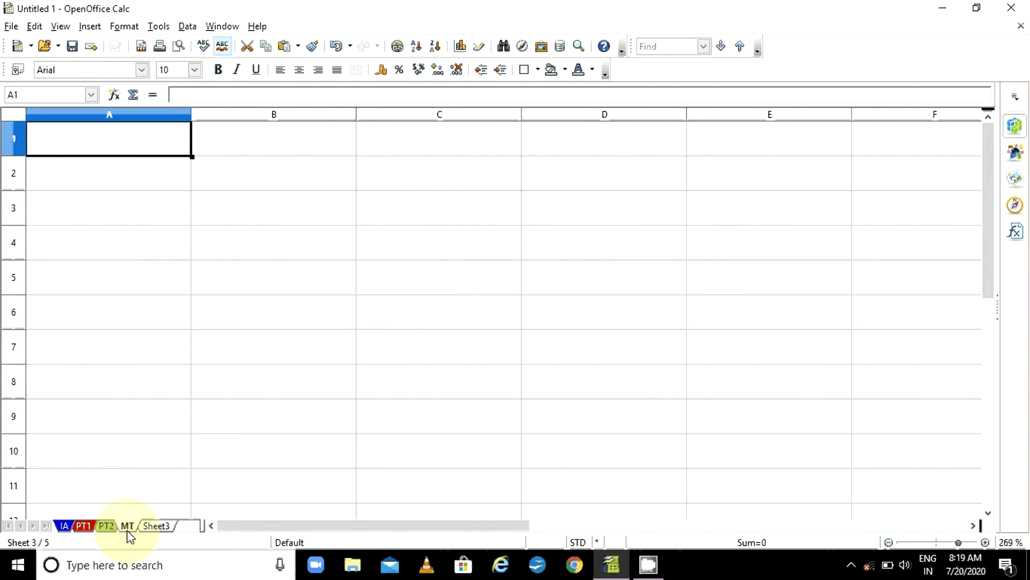
right_click(127, 527)
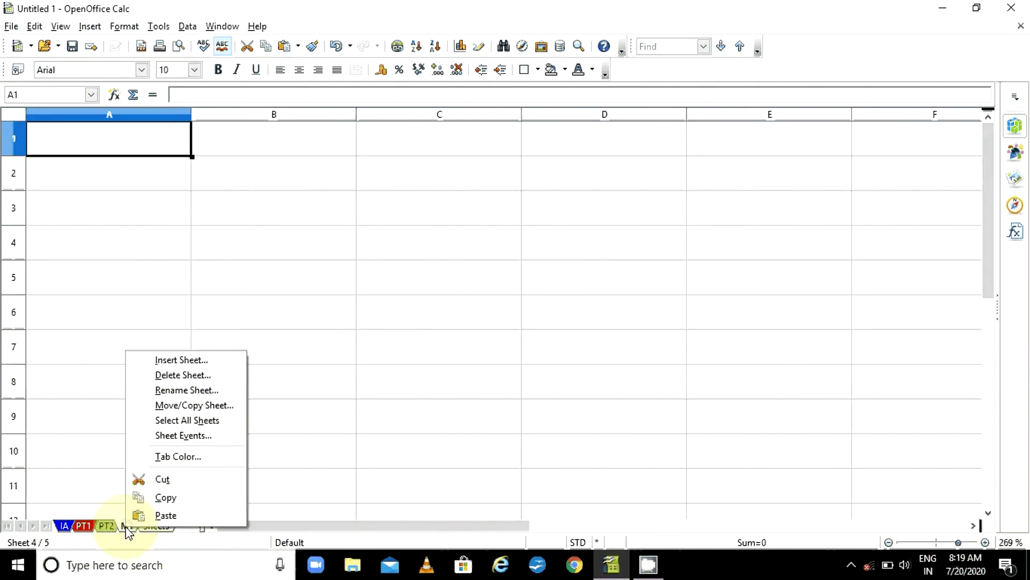
click(194, 457)
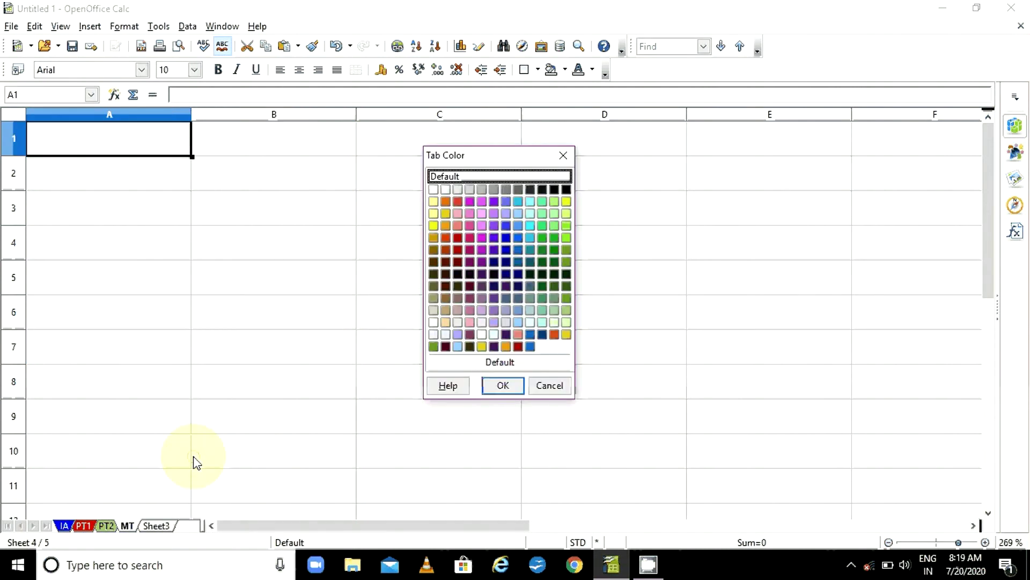
click(566, 237)
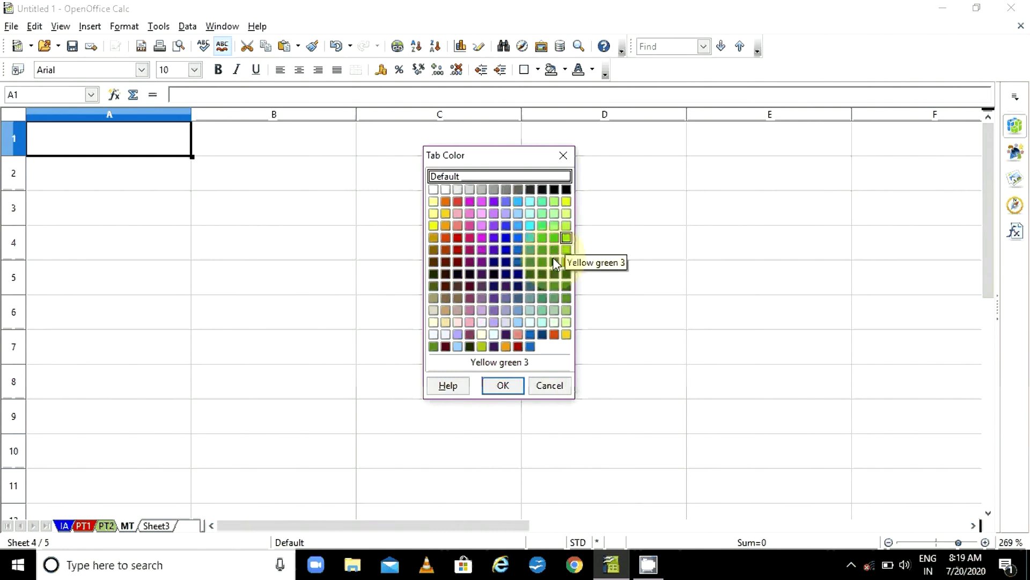
click(504, 385)
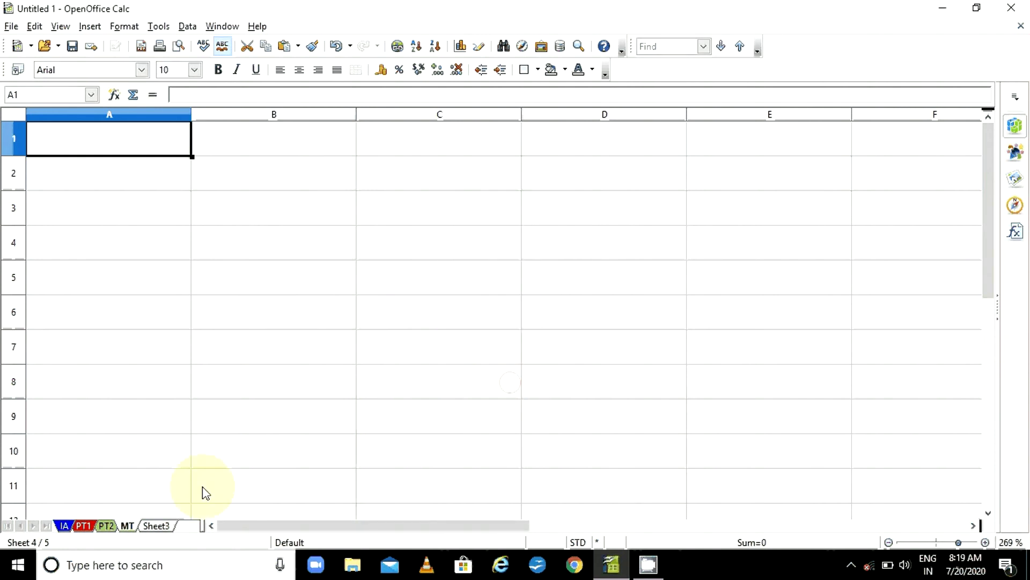
- Set the tab color of Sheet3 to Chart 12
click(158, 526)
right_click(158, 527)
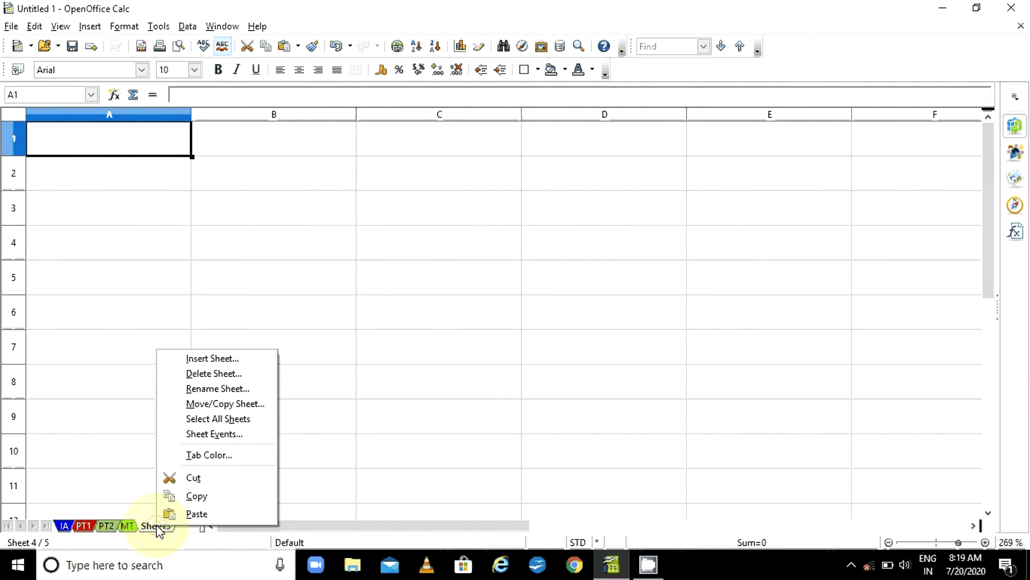
click(220, 454)
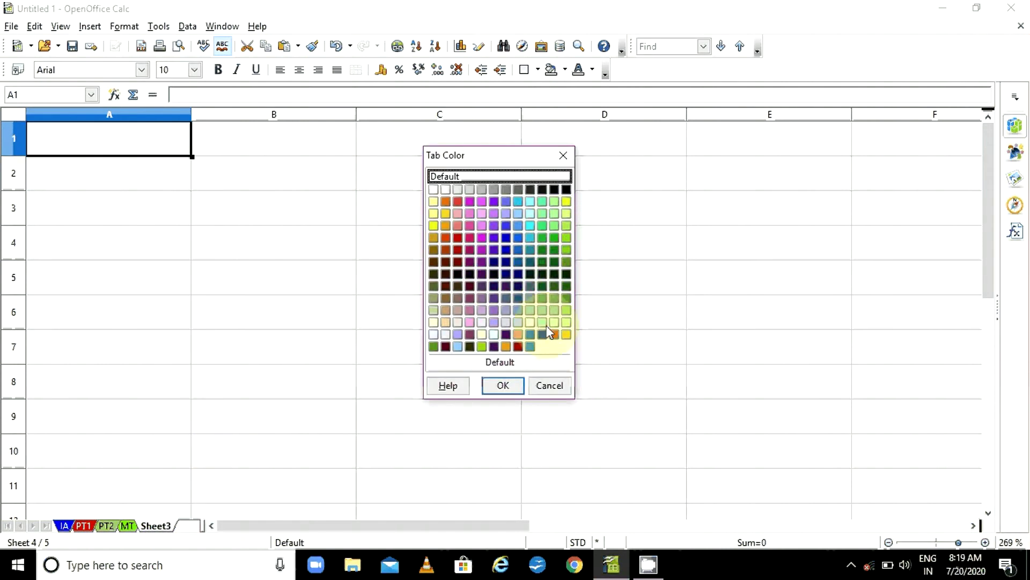
click(530, 347)
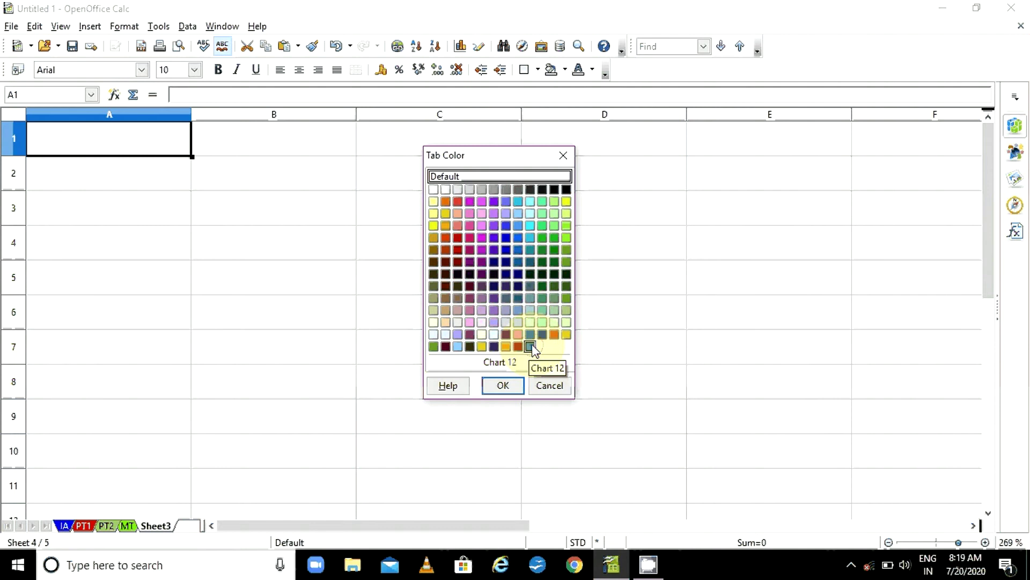
click(502, 386)
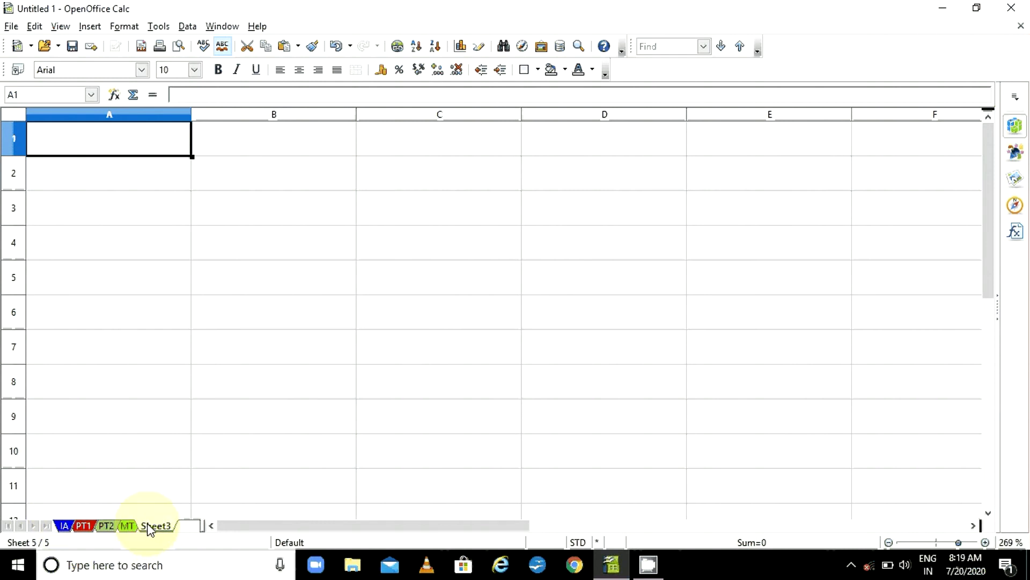
- Delete the IA sheet from the spreadsheet
click(70, 517)
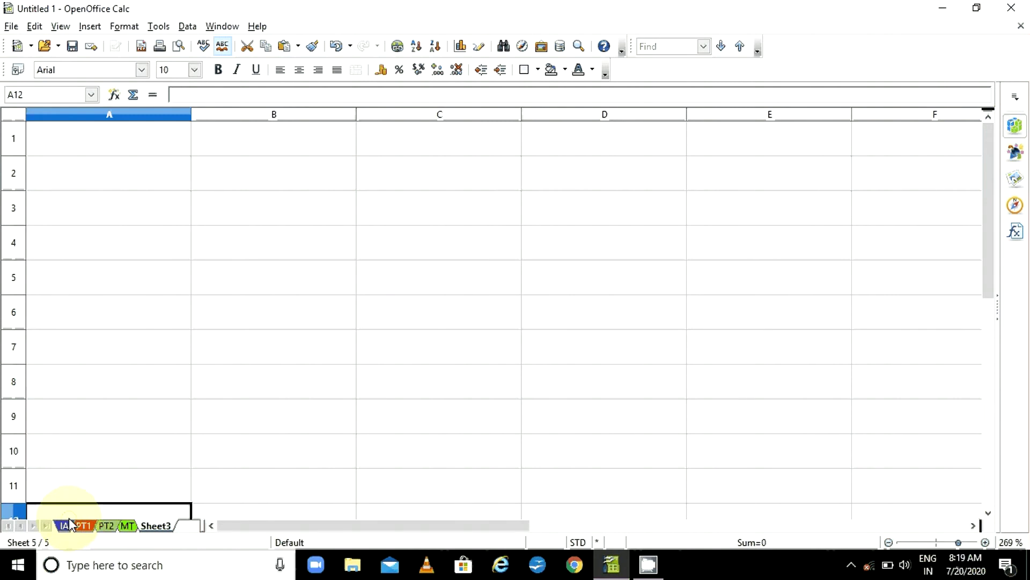
click(69, 525)
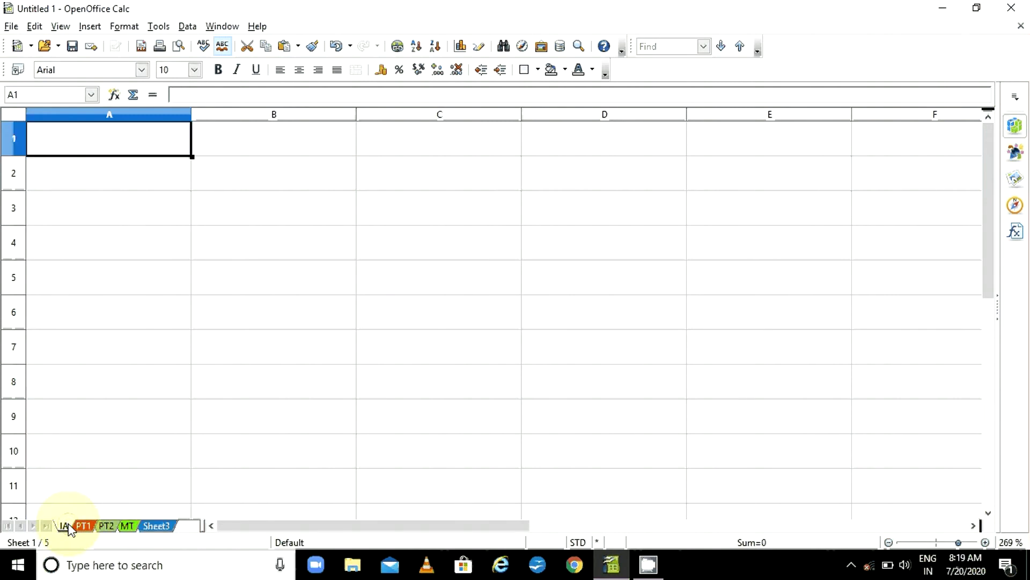
right_click(68, 526)
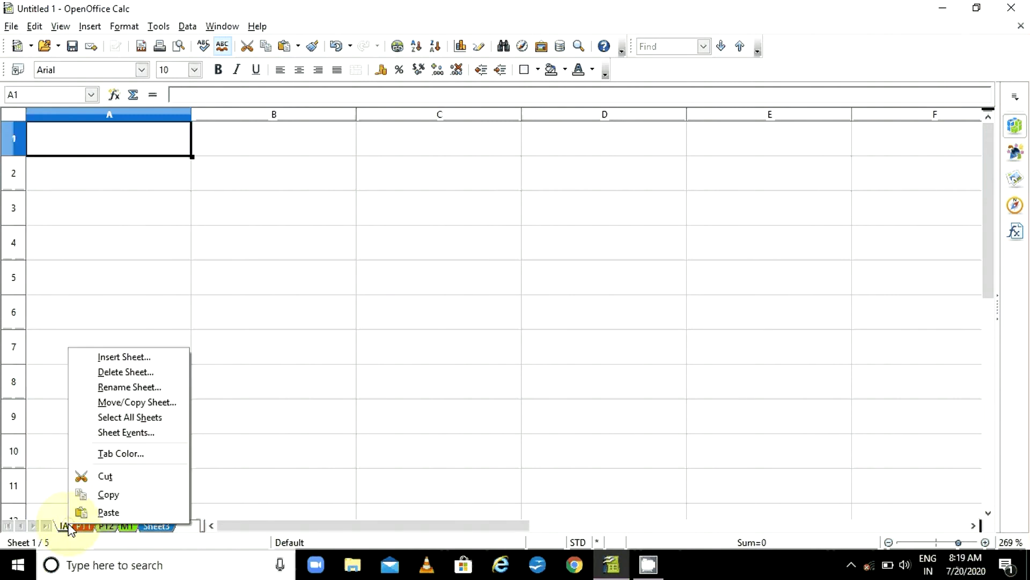
click(142, 372)
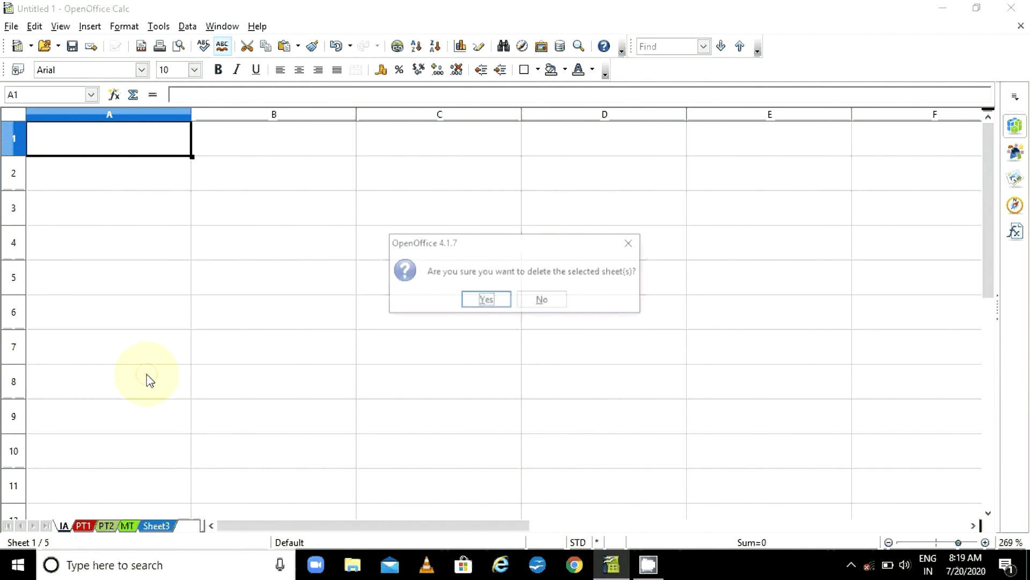
click(496, 299)
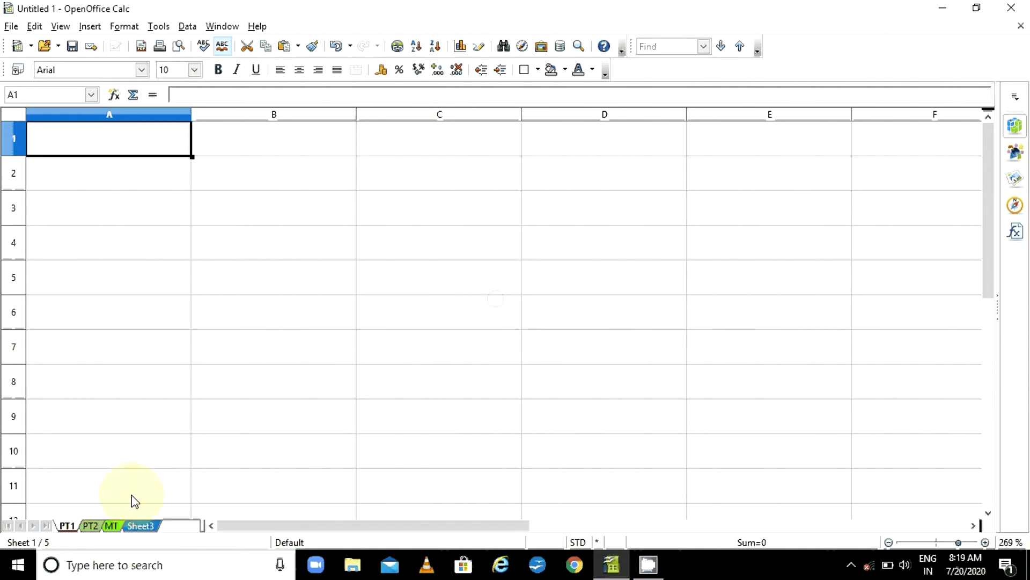
- Delete the PT1 sheet from the spreadsheet
right_click(72, 526)
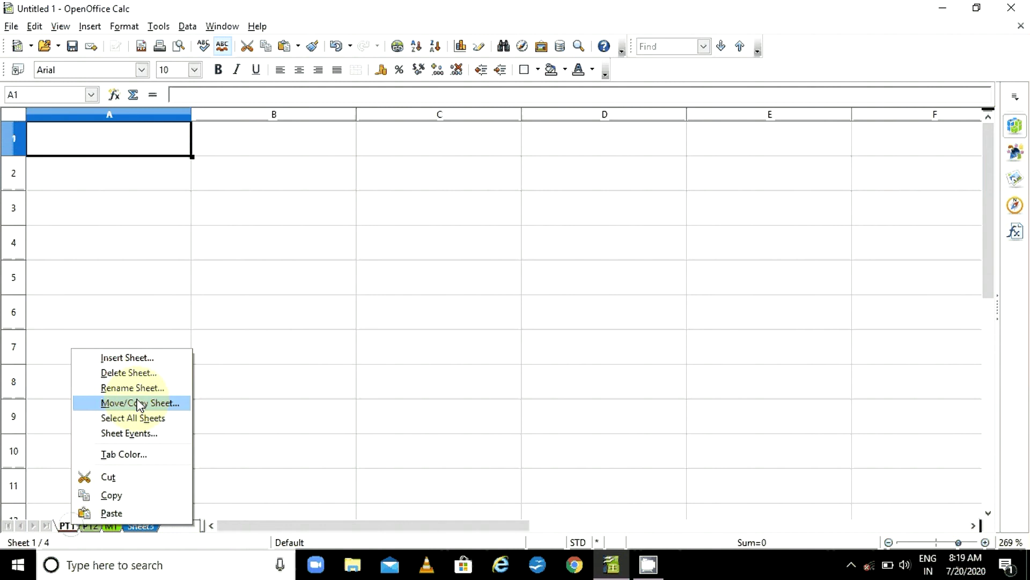
click(143, 373)
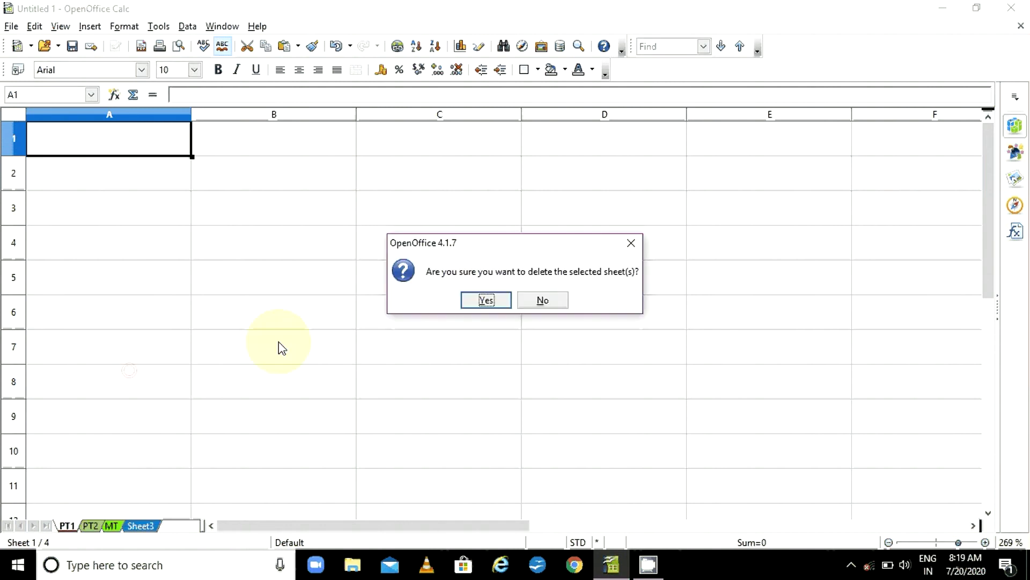
click(483, 299)
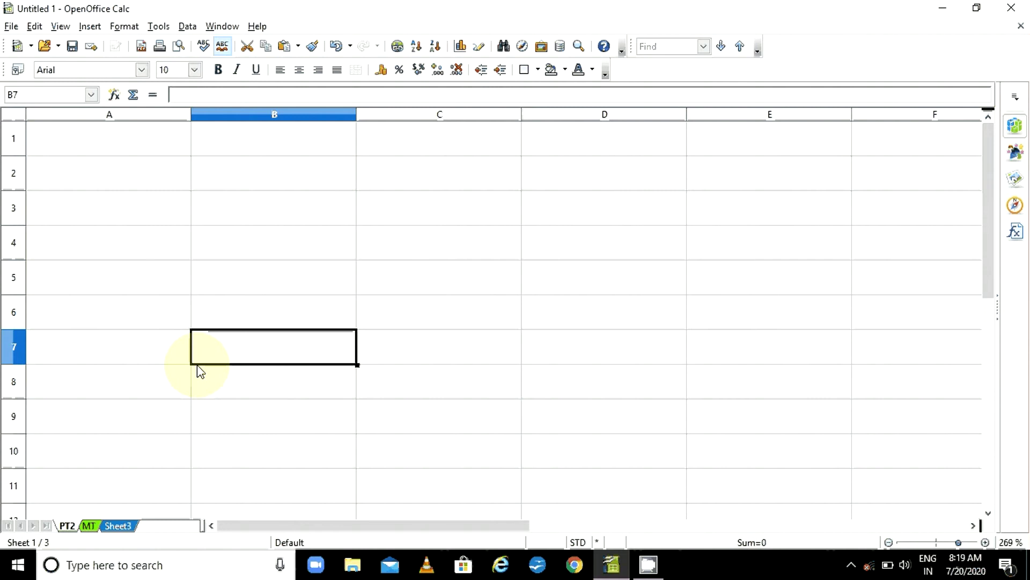
- Move the PT2 sheet into a new document, leaving the Copy option off
right_click(68, 527)
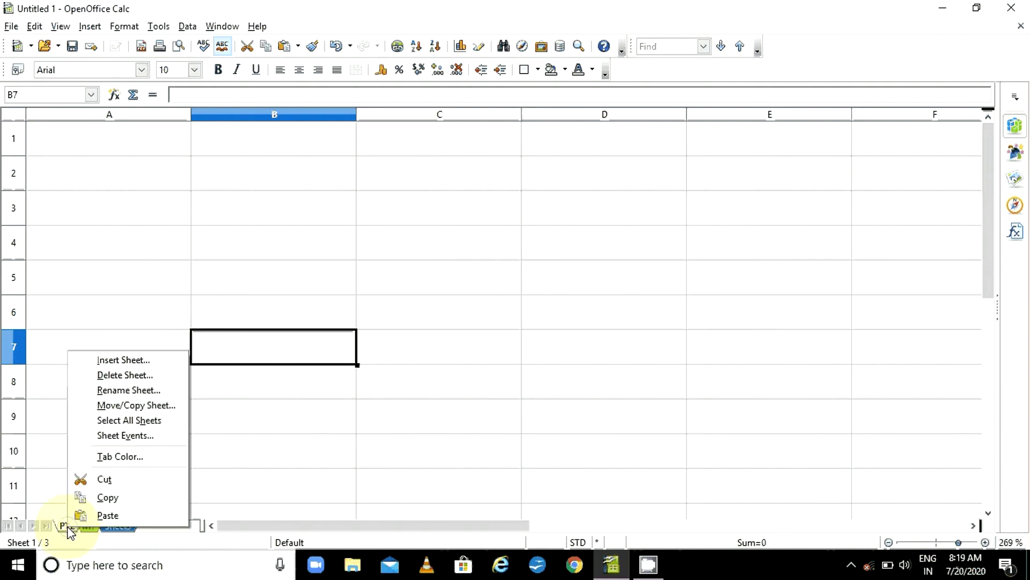
click(168, 406)
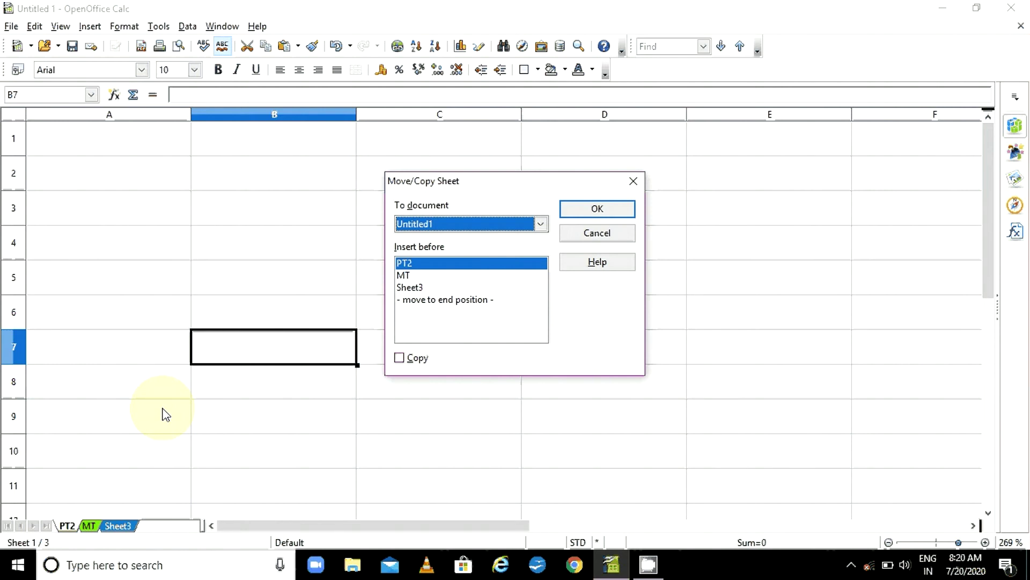
click(541, 228)
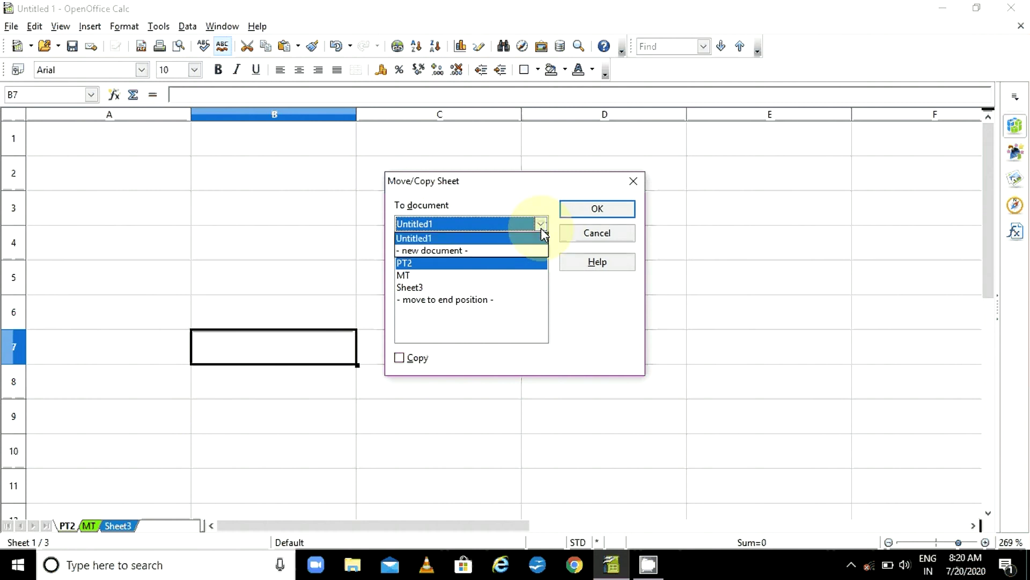
click(504, 250)
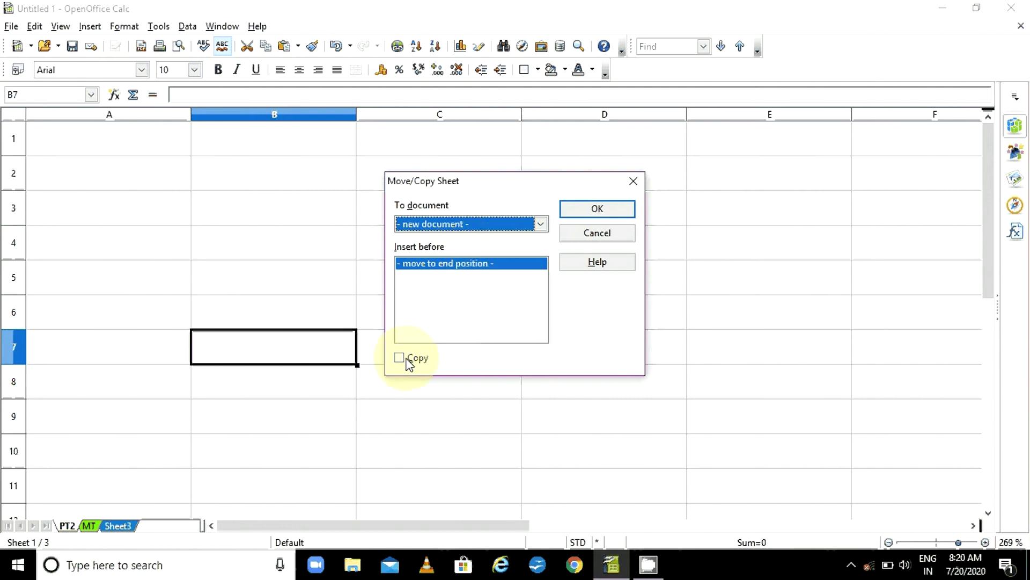
click(597, 210)
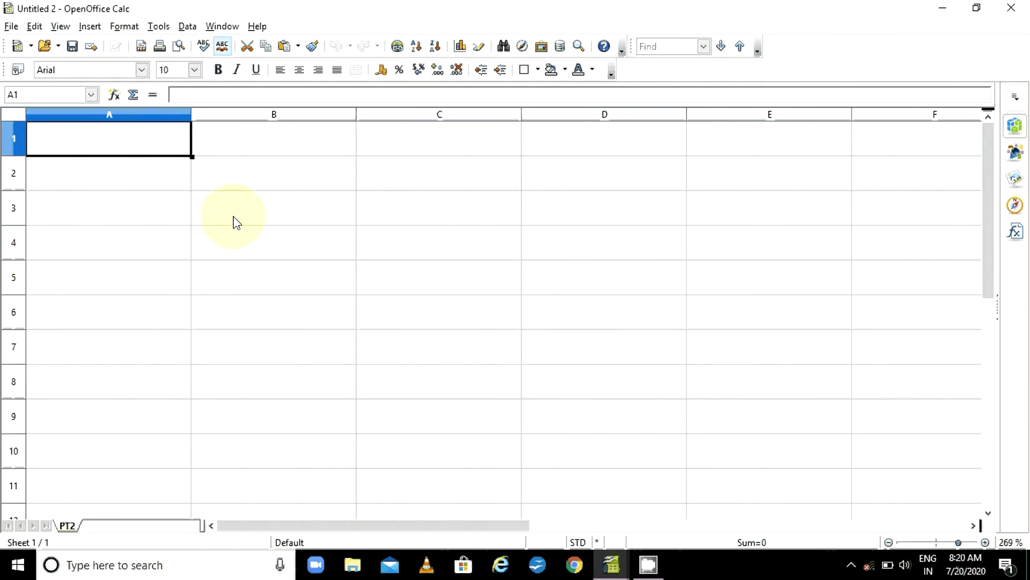
- Check the remaining sheets in Untitled 1, and return to the Untitled 2 document
click(616, 570)
click(565, 520)
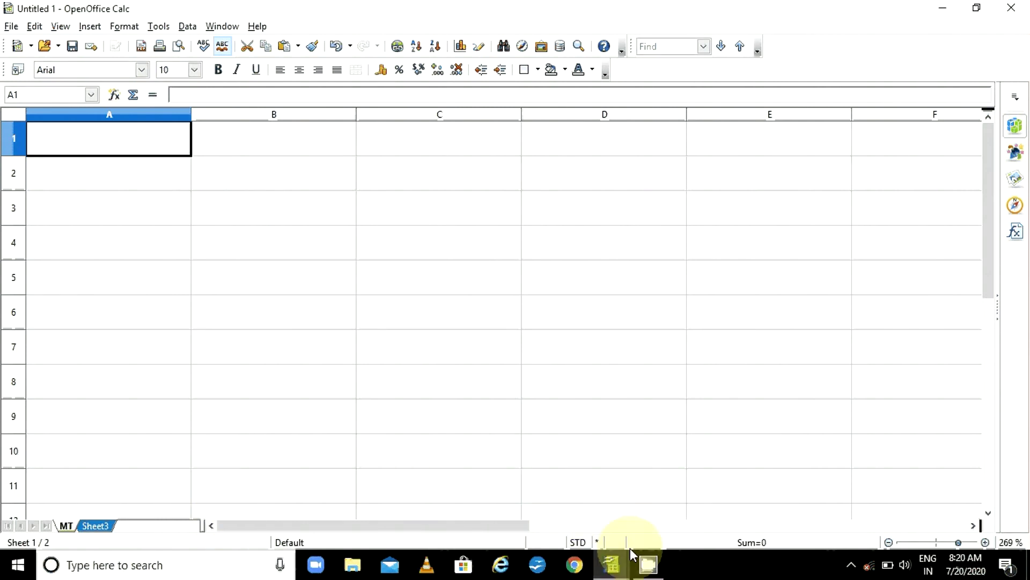
click(614, 570)
click(686, 524)
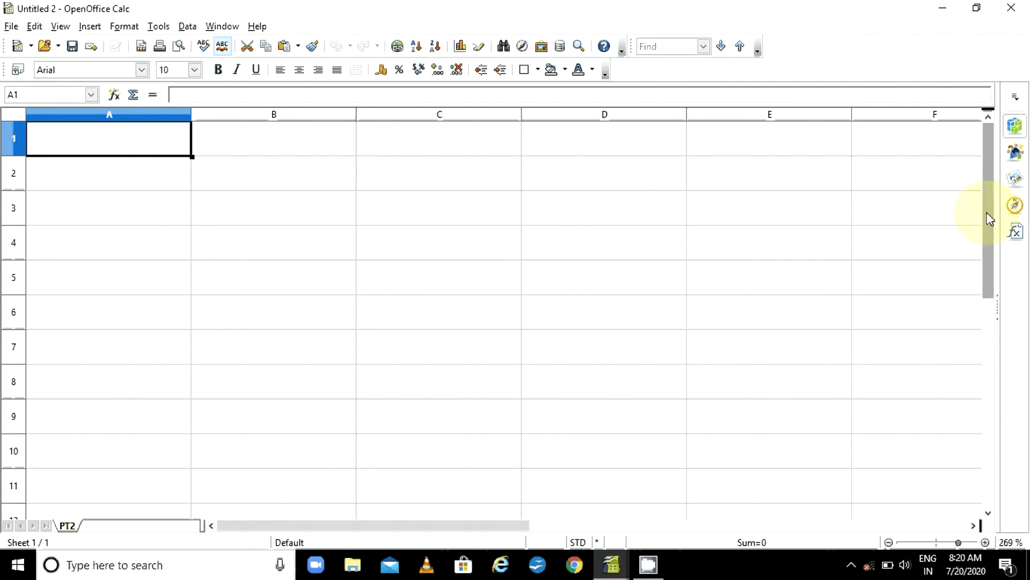
drag(990, 219, 966, 215)
click(1011, 8)
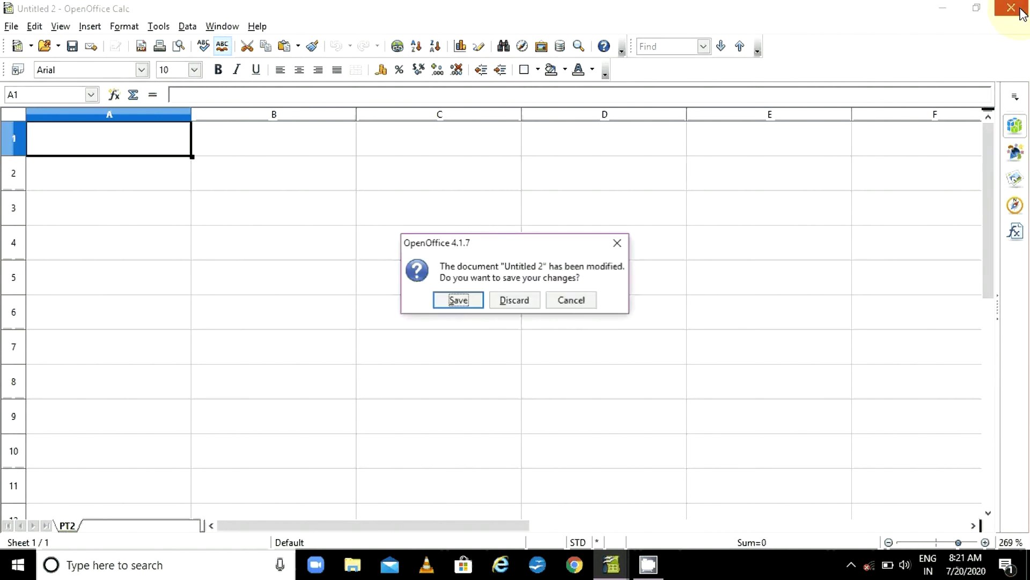
click(561, 301)
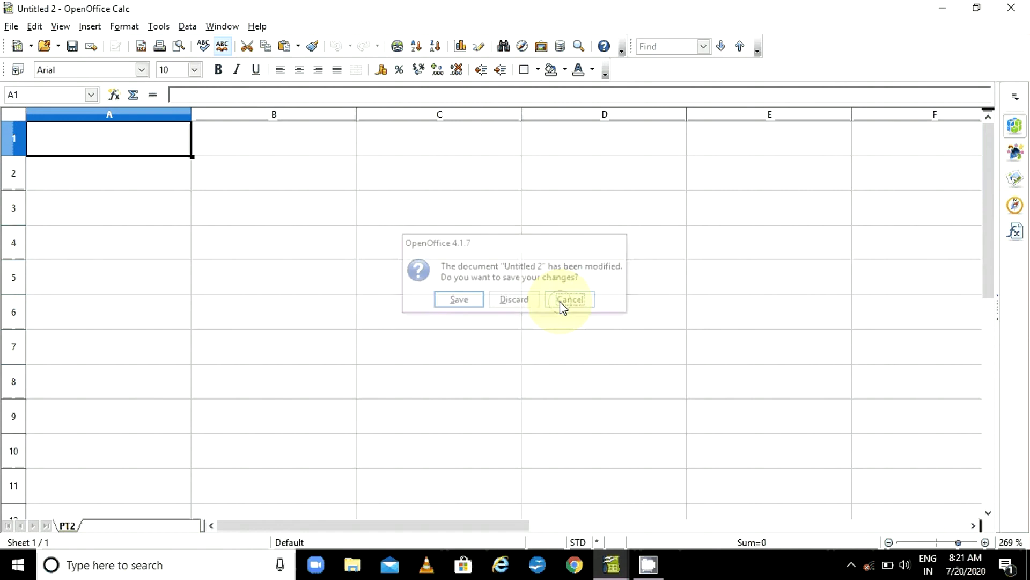
- Copy the MT sheet from Untitled 1 into the Untitled 2 document, placing it before PT2
click(611, 563)
click(559, 526)
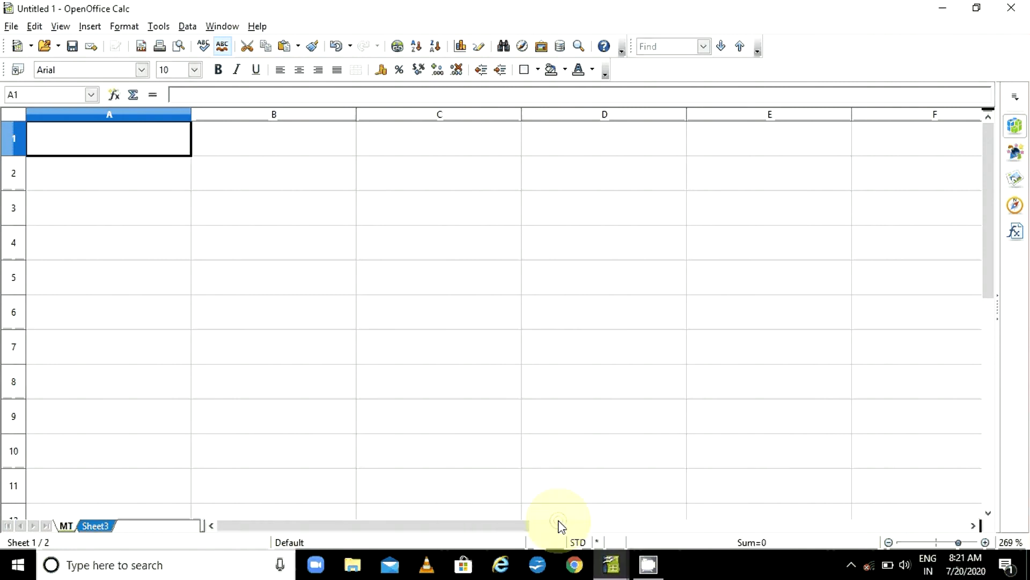
right_click(68, 527)
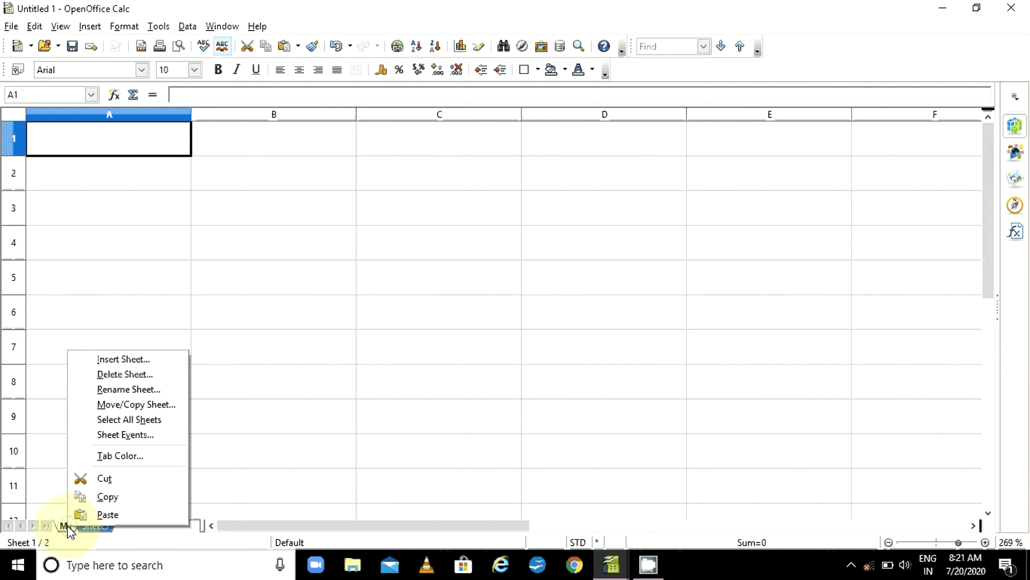
click(150, 405)
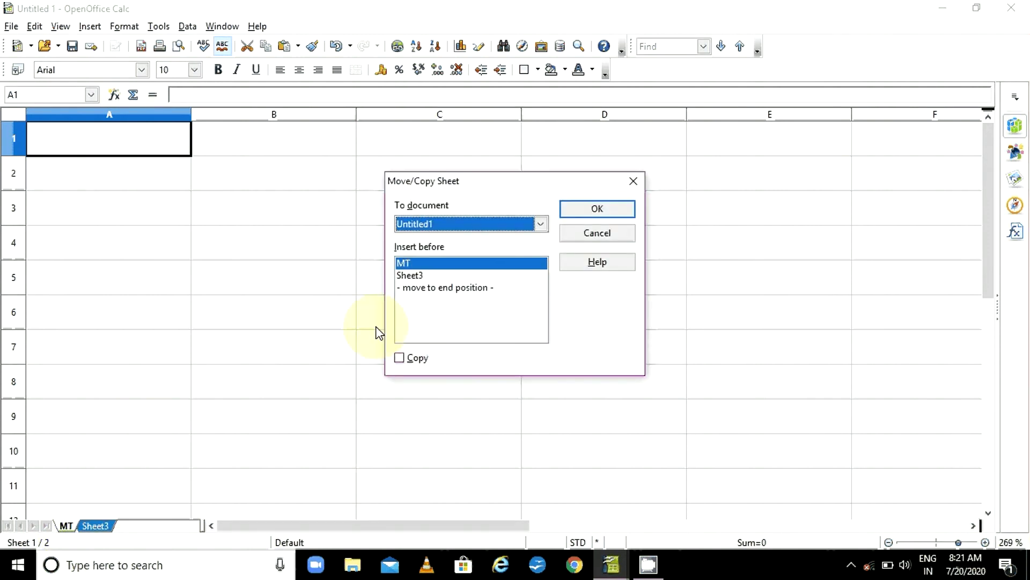
click(419, 276)
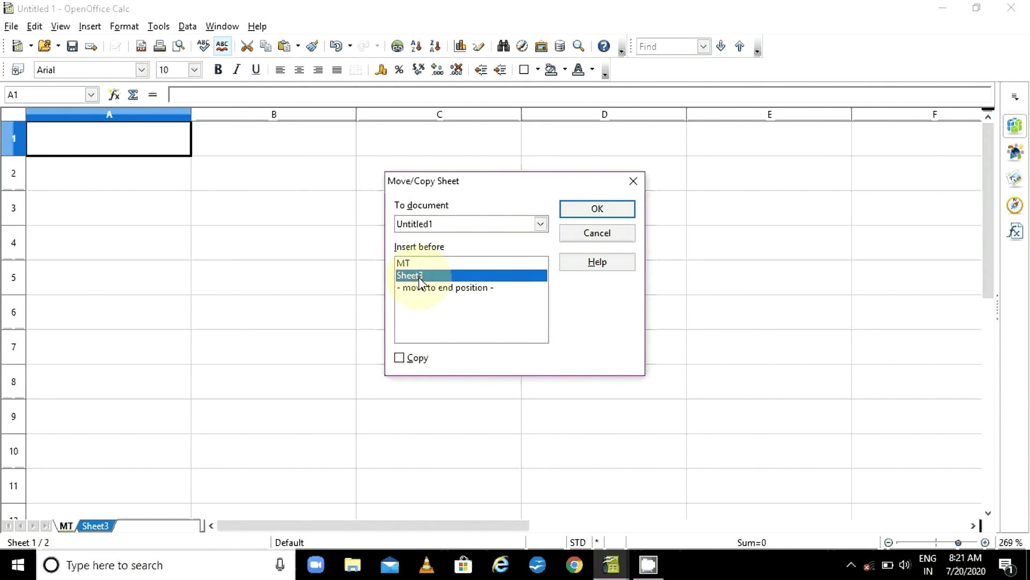
click(399, 359)
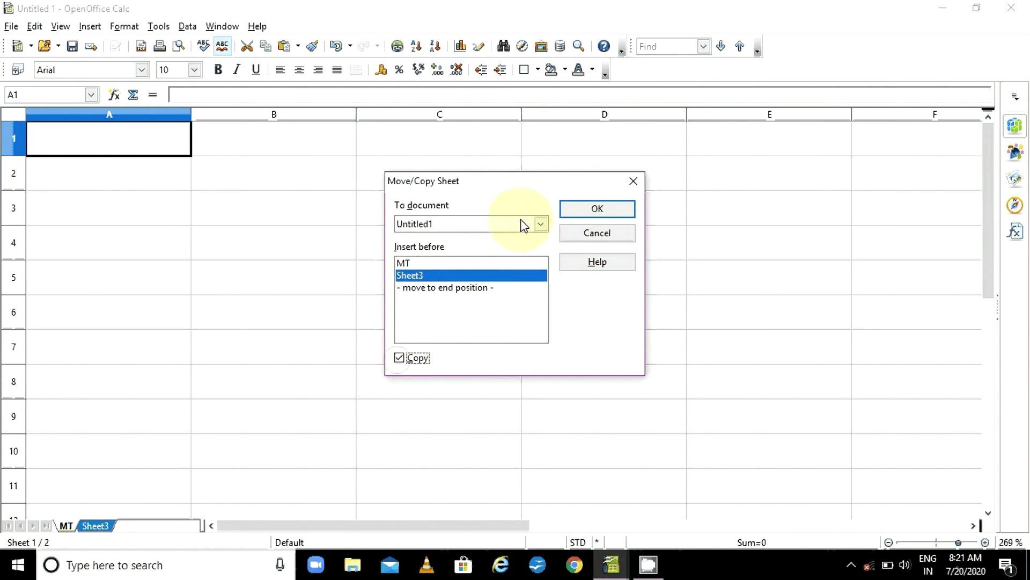
click(525, 223)
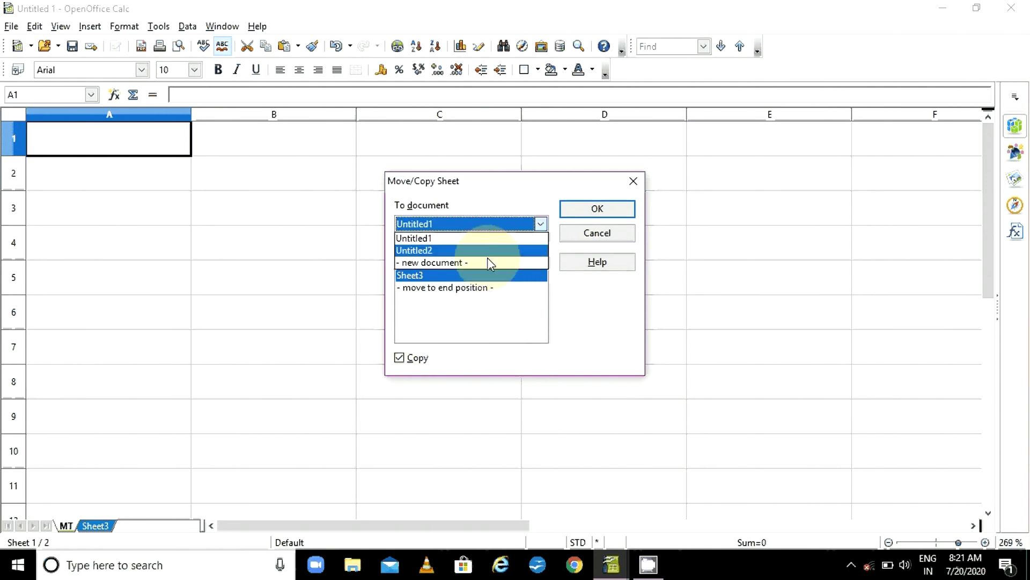
click(489, 250)
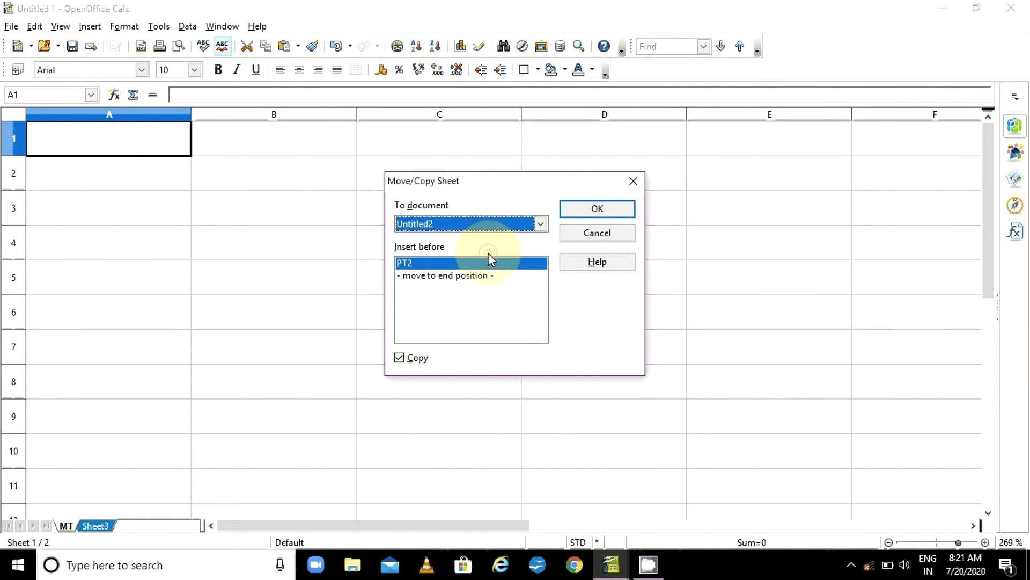
click(590, 212)
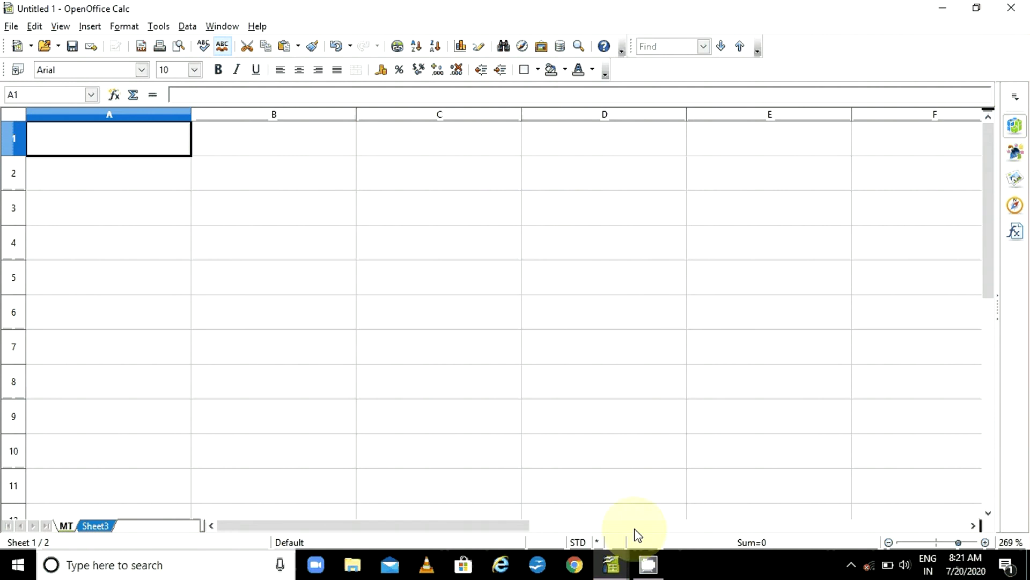
- Compare the sheets in Untitled 2 with those in Untitled 1 to check the copied MT sheet
click(617, 560)
click(653, 528)
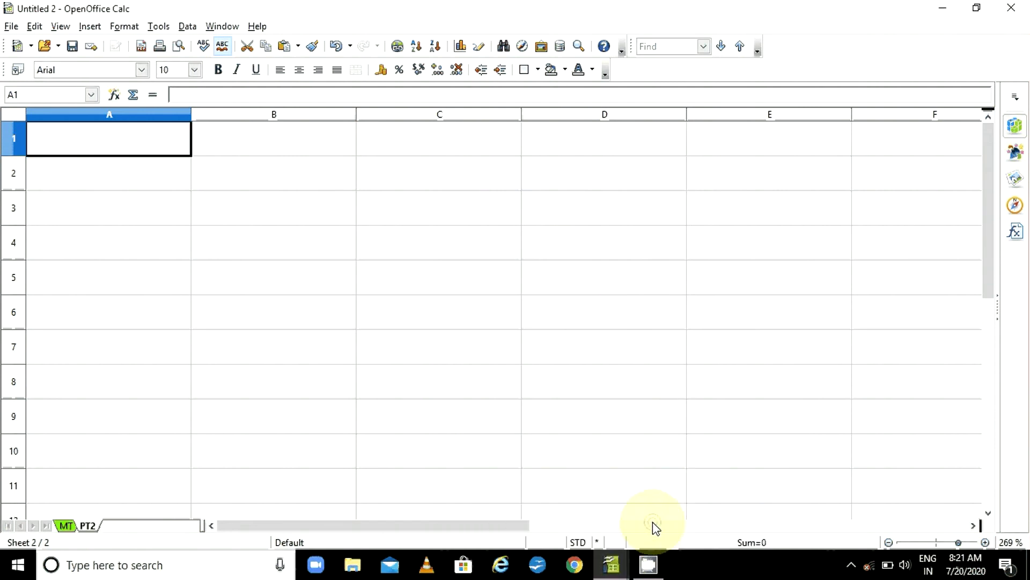
click(612, 564)
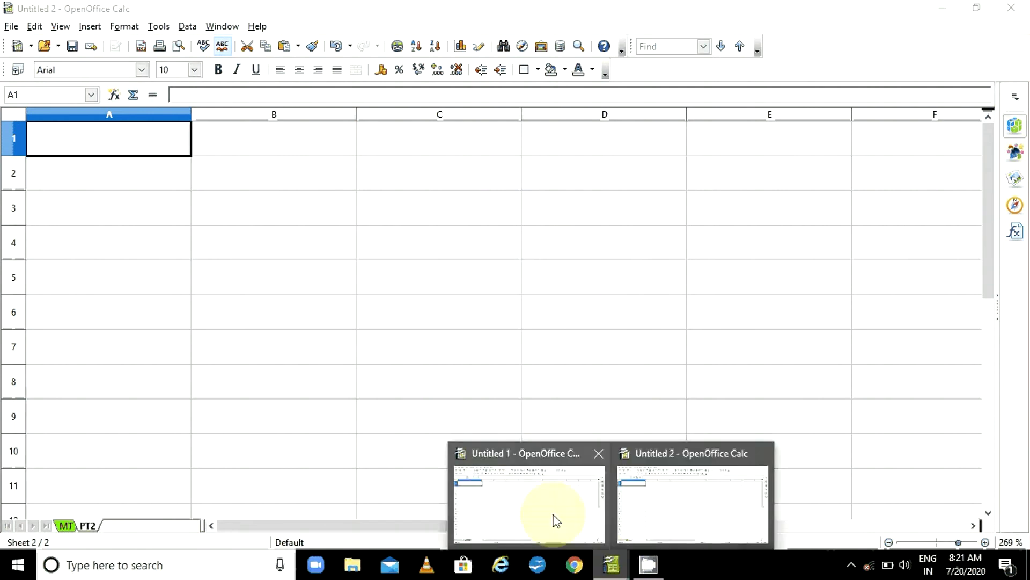
click(553, 519)
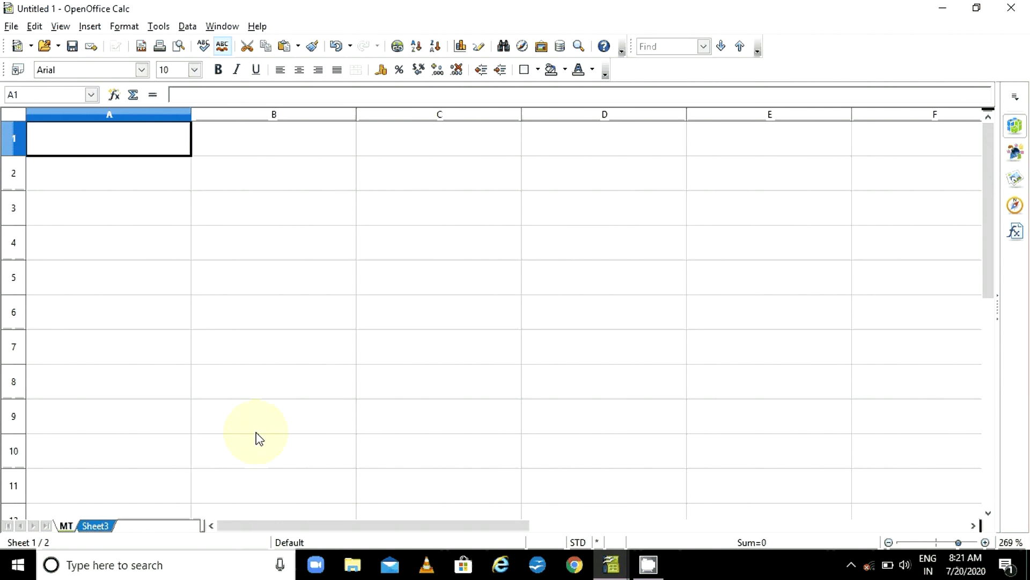
mouse_move(621, 573)
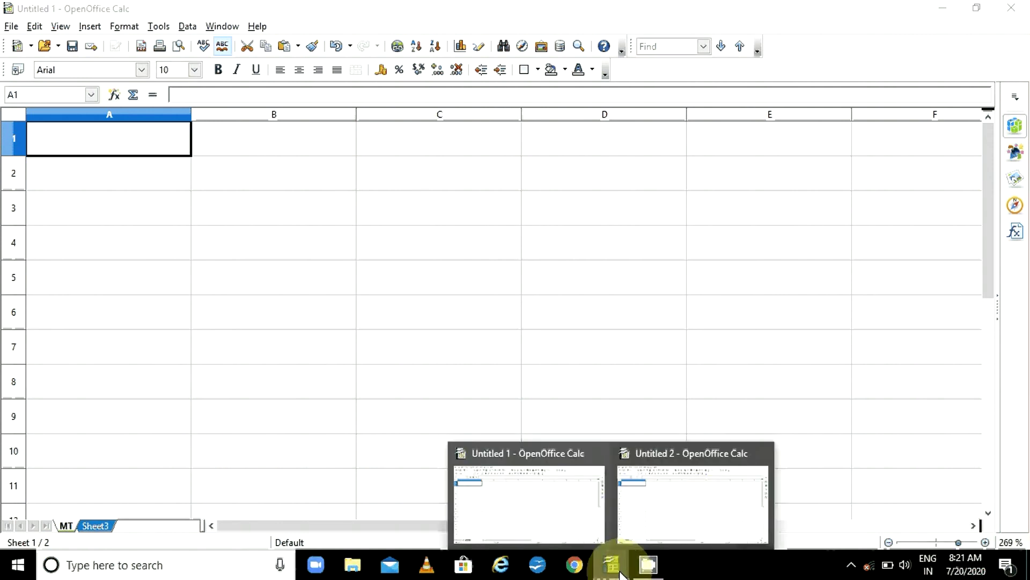
click(707, 506)
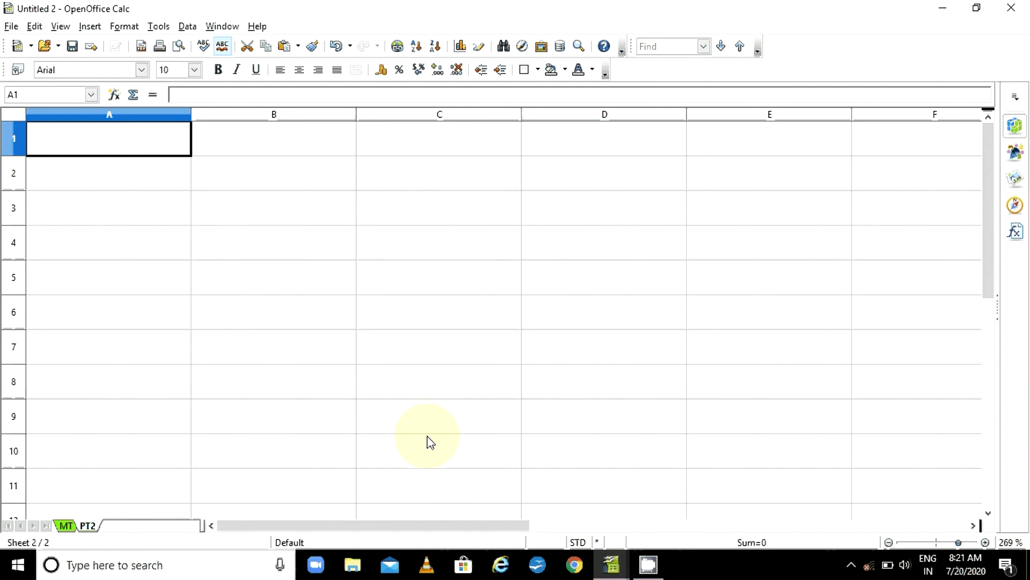
click(606, 572)
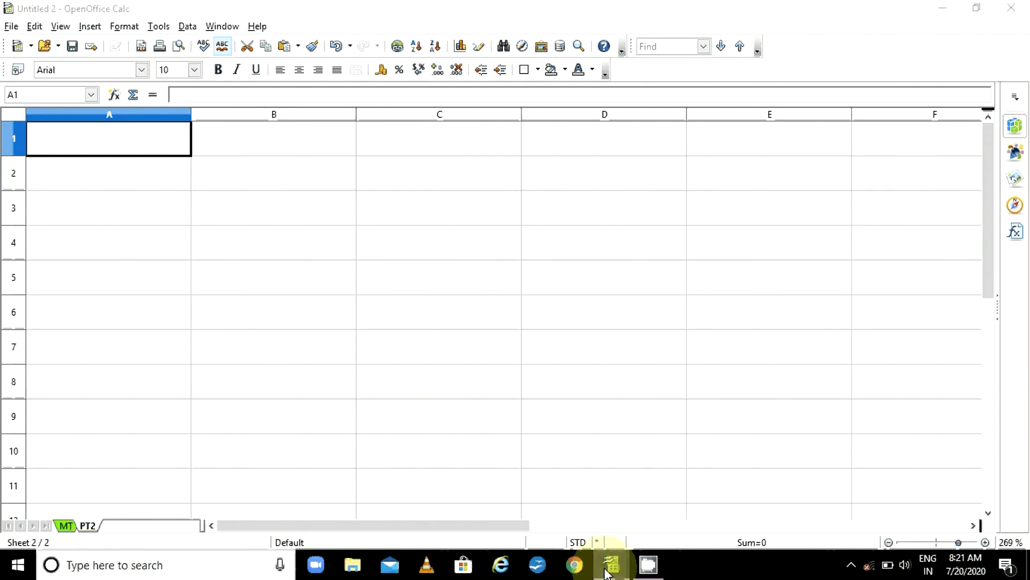
click(584, 519)
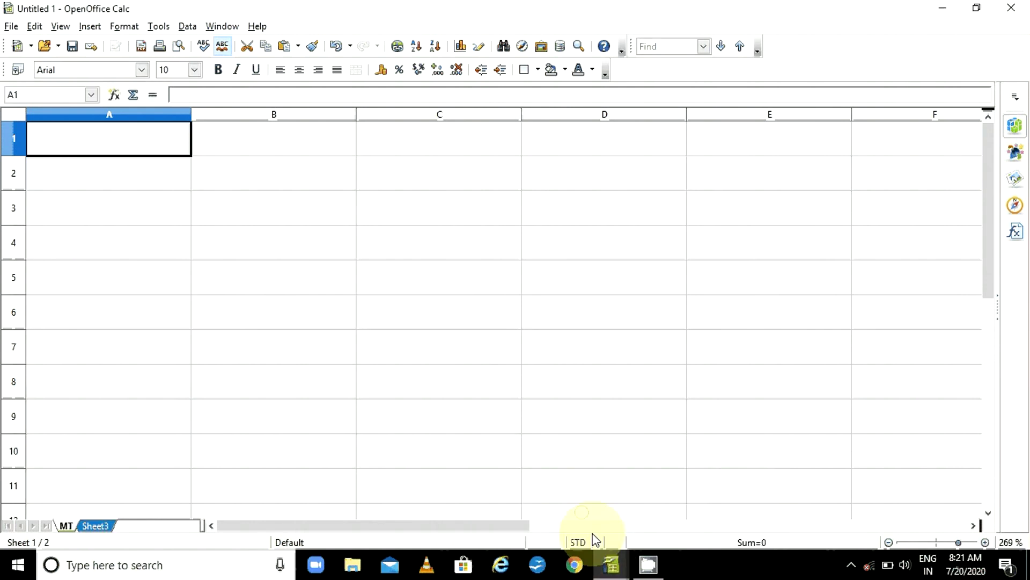
- Copy the MT sheet from Untitled 2 back into Untitled 1, placing it before the existing MT sheet
click(612, 565)
click(674, 504)
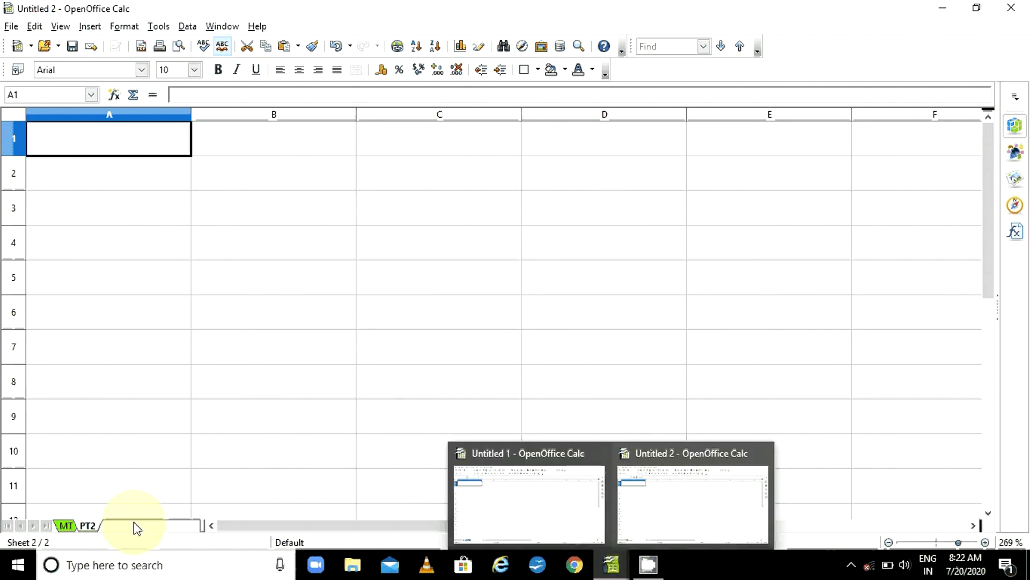
click(64, 526)
right_click(65, 526)
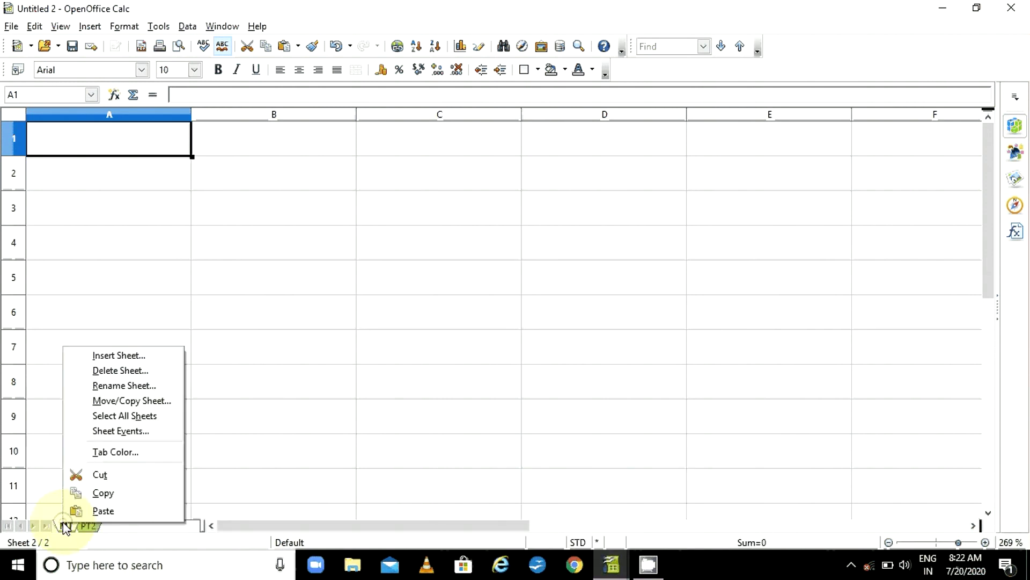
click(133, 400)
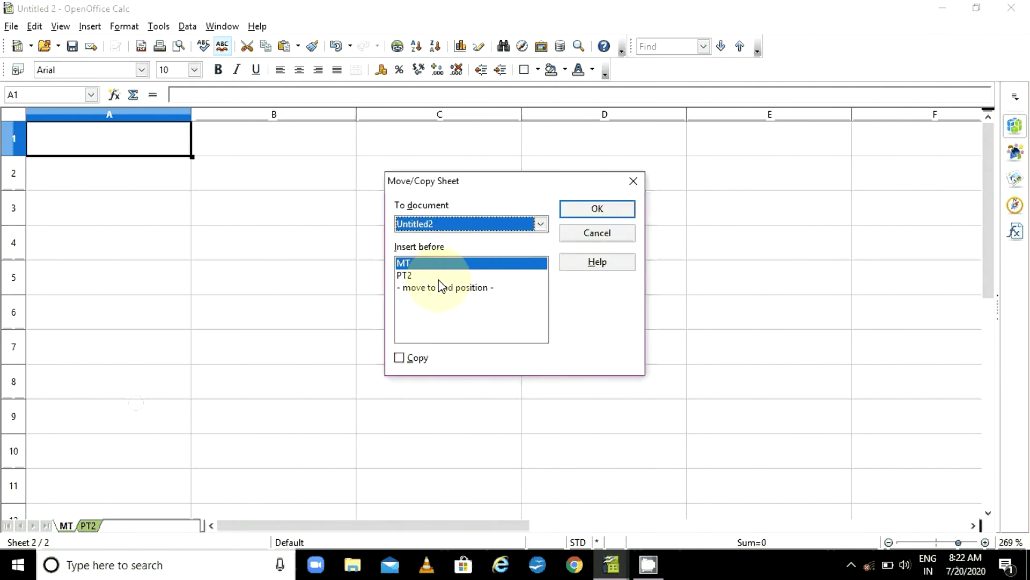
click(400, 358)
click(518, 228)
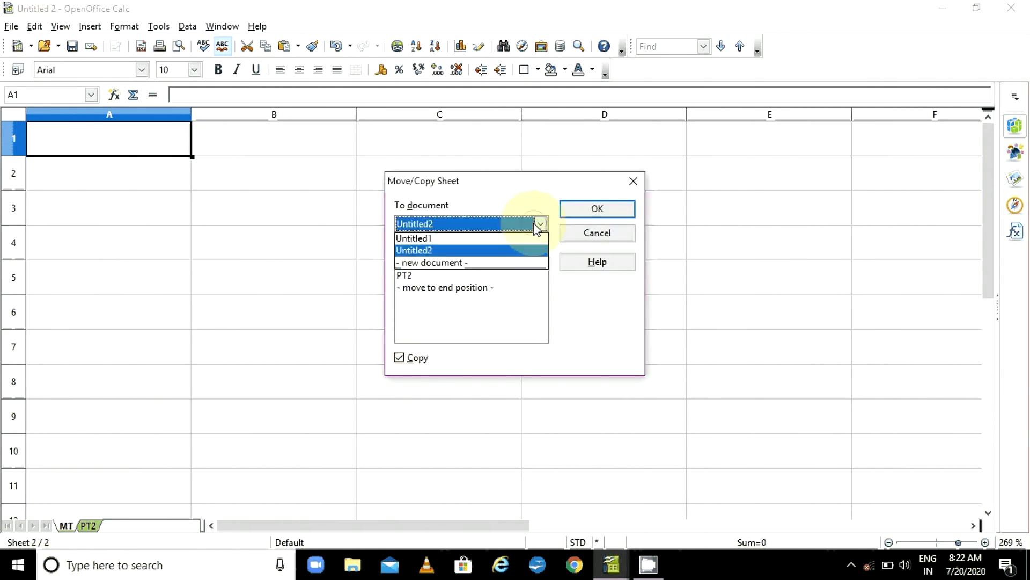
click(503, 237)
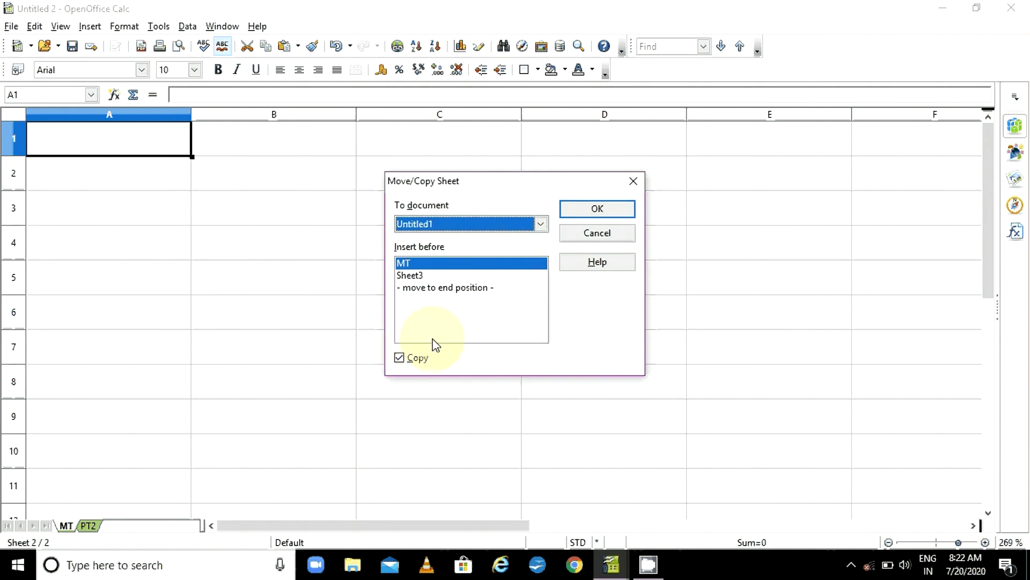
click(610, 210)
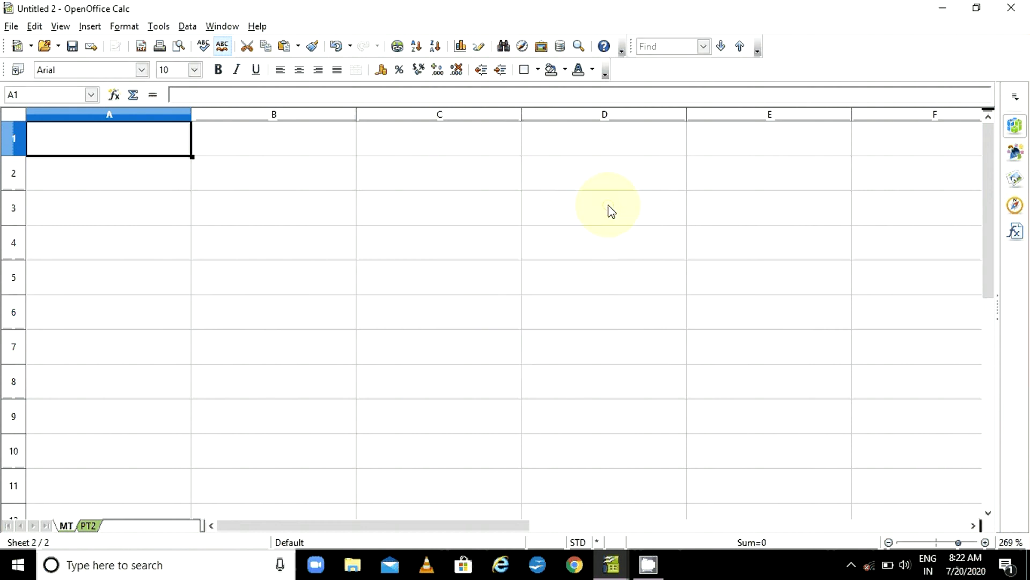
- Look through the MT and Sheet3 sheets in Untitled 1 to check the copied sheet
click(615, 566)
click(535, 512)
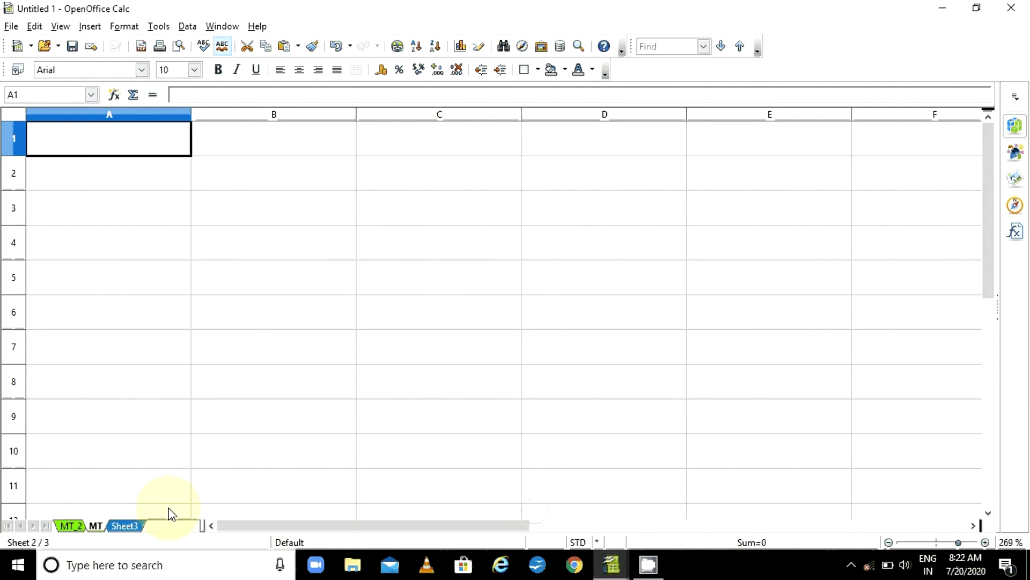
click(96, 527)
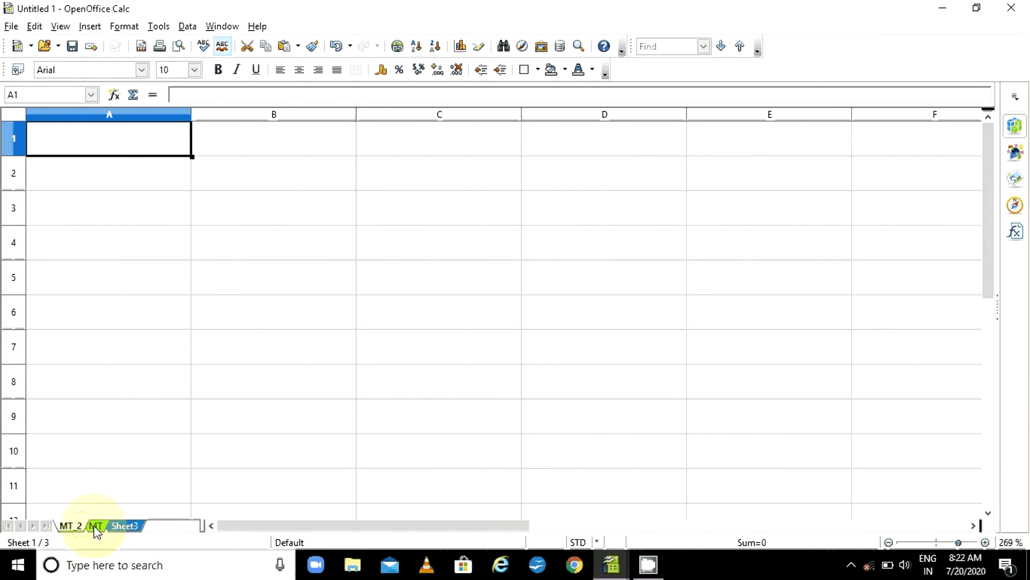
click(124, 528)
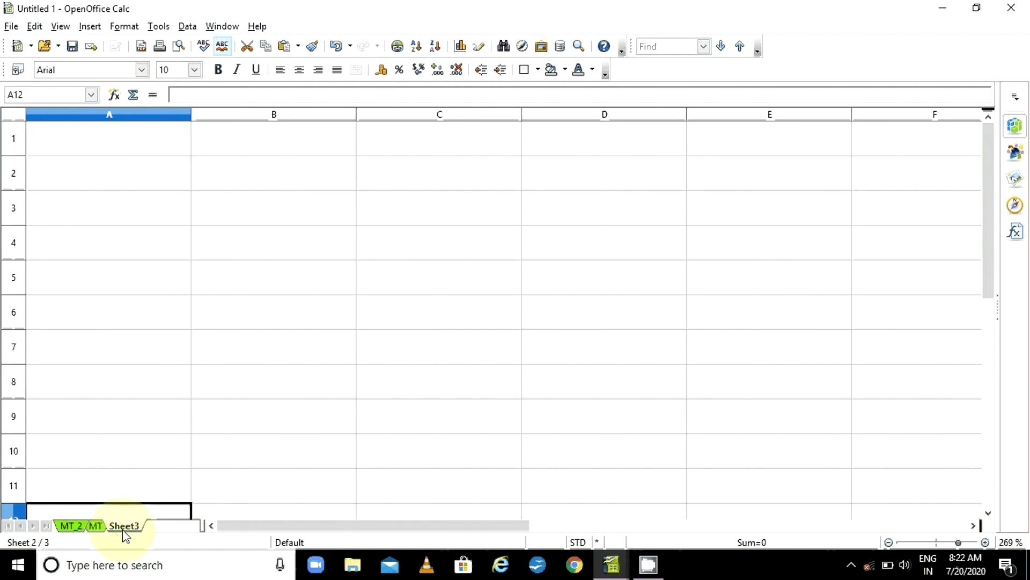
- Copy the PT2 sheet from Untitled 2 into Untitled 1, placing it before MT_2
mouse_move(615, 564)
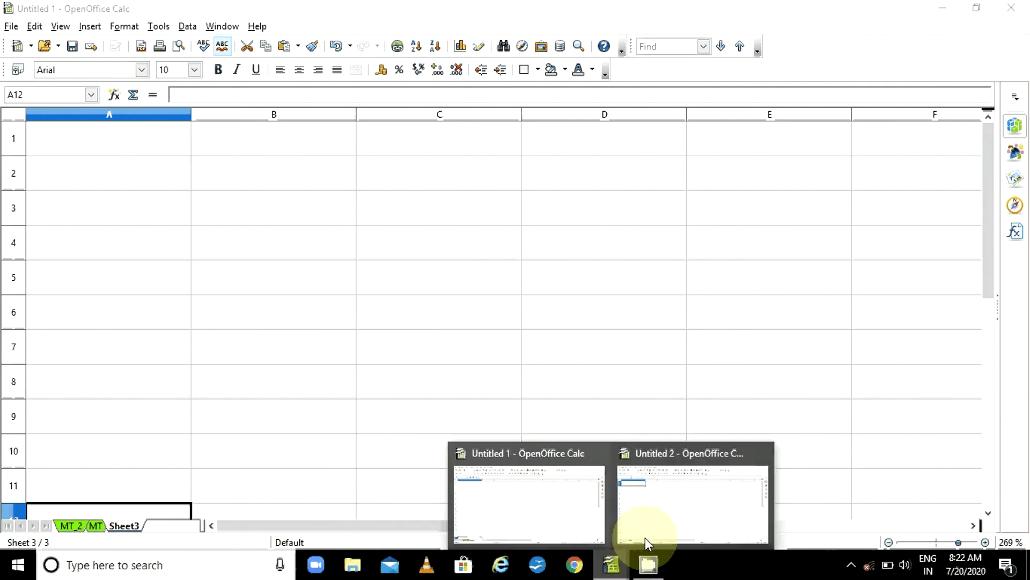
click(645, 537)
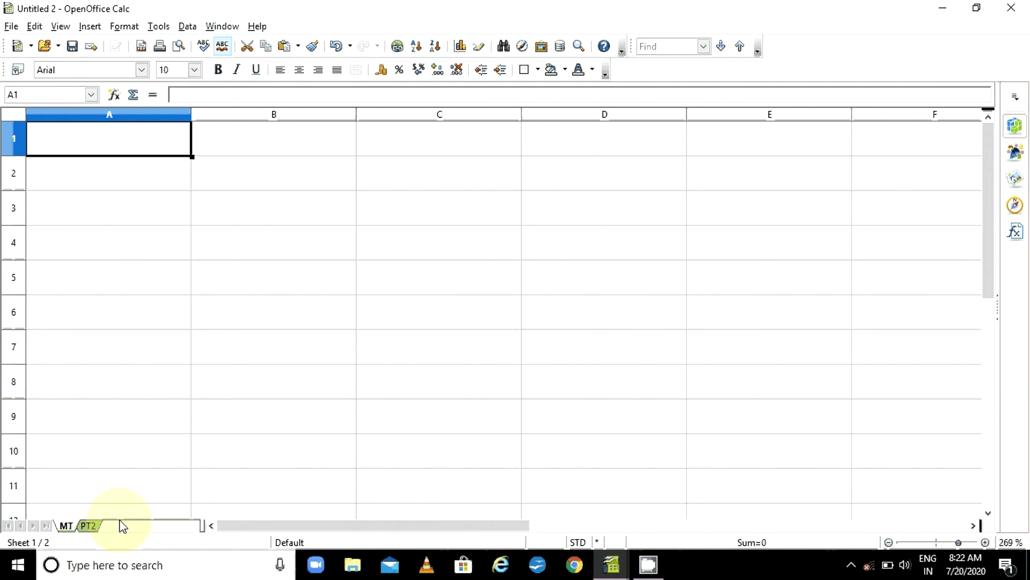
click(88, 527)
right_click(87, 527)
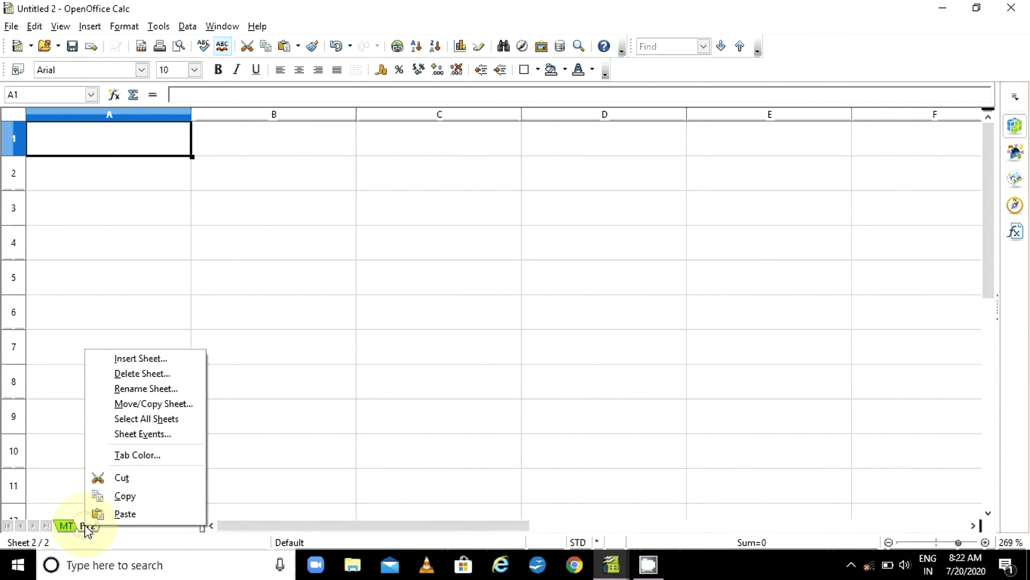
click(156, 407)
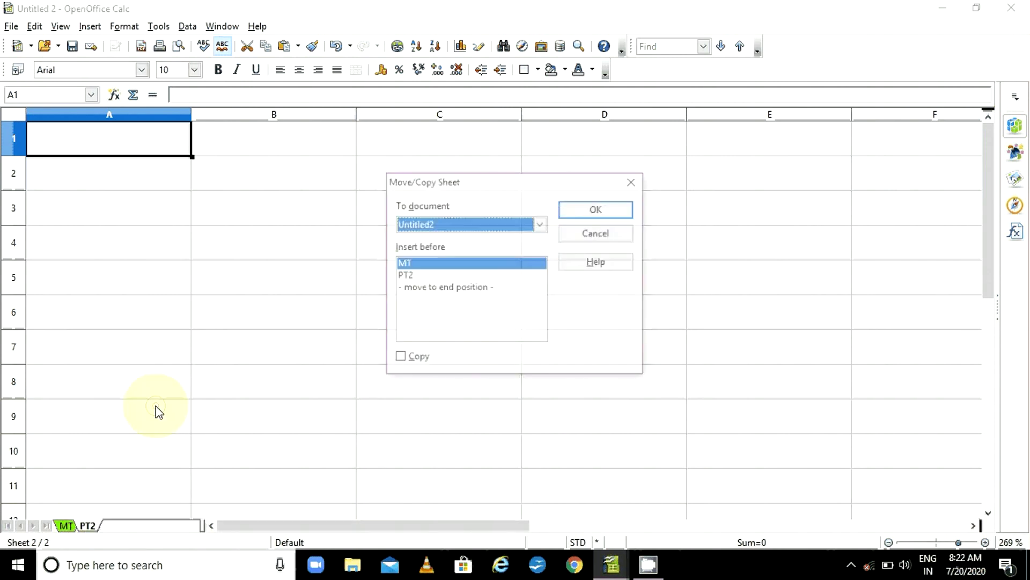
click(413, 358)
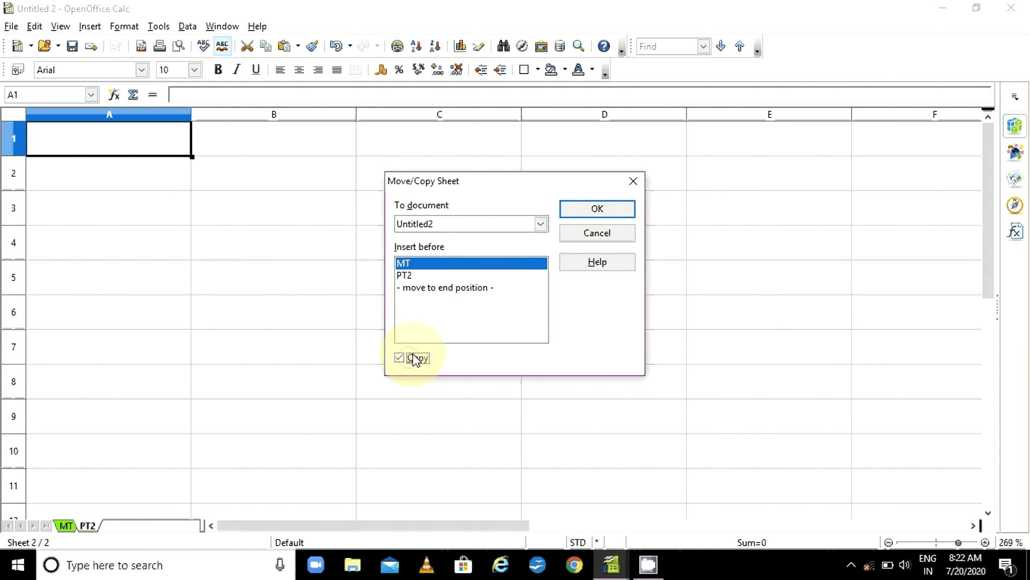
click(508, 224)
click(506, 238)
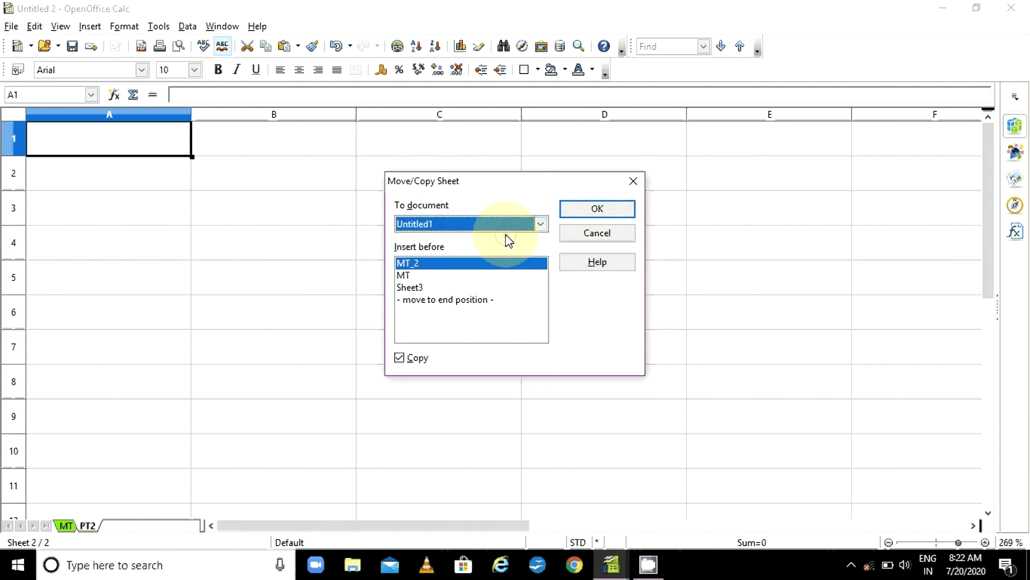
click(610, 211)
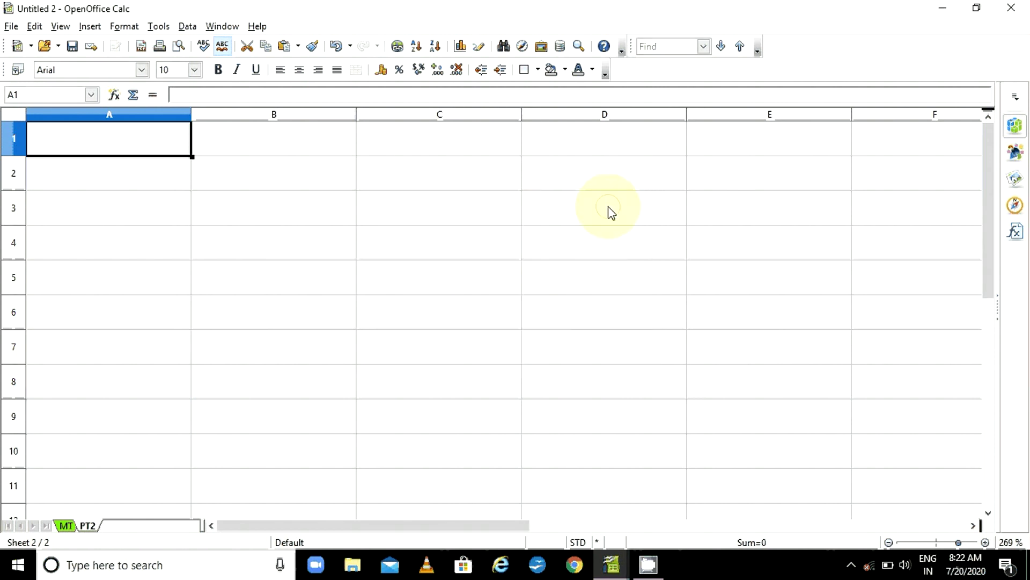
- Check the sheets in Untitled 1 and view the rows further down Sheet3
mouse_move(612, 564)
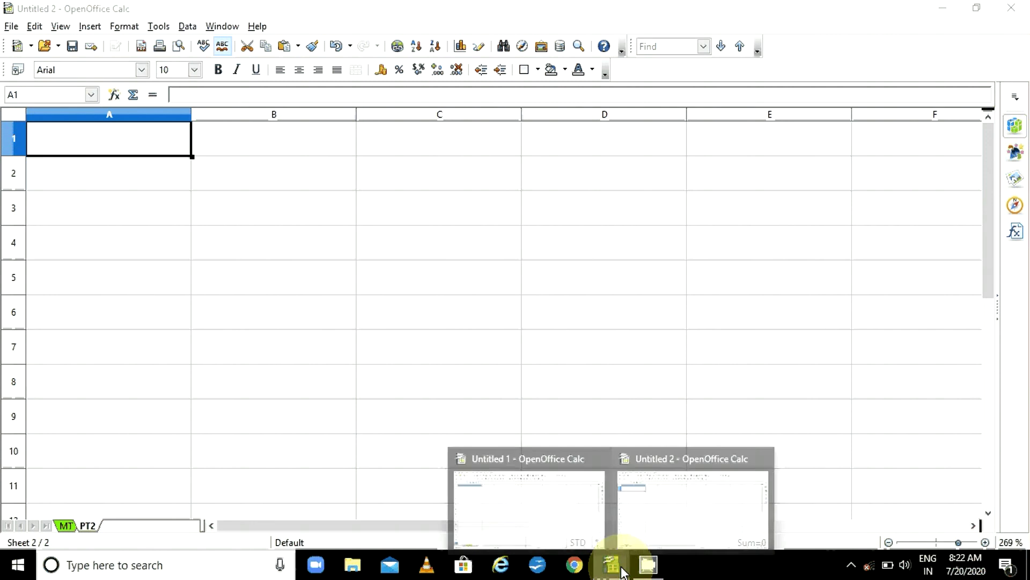
click(527, 530)
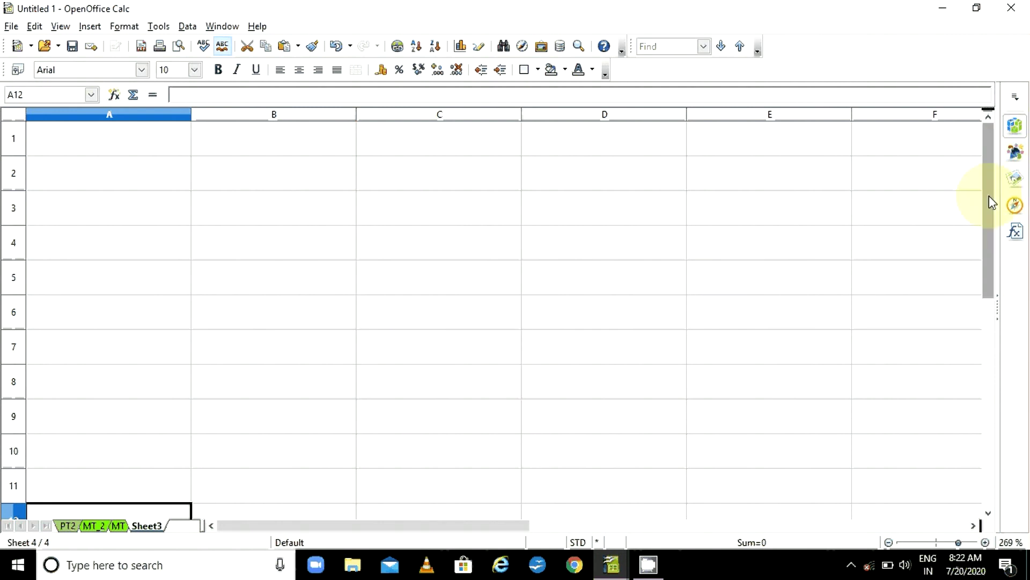
drag(989, 200, 950, 179)
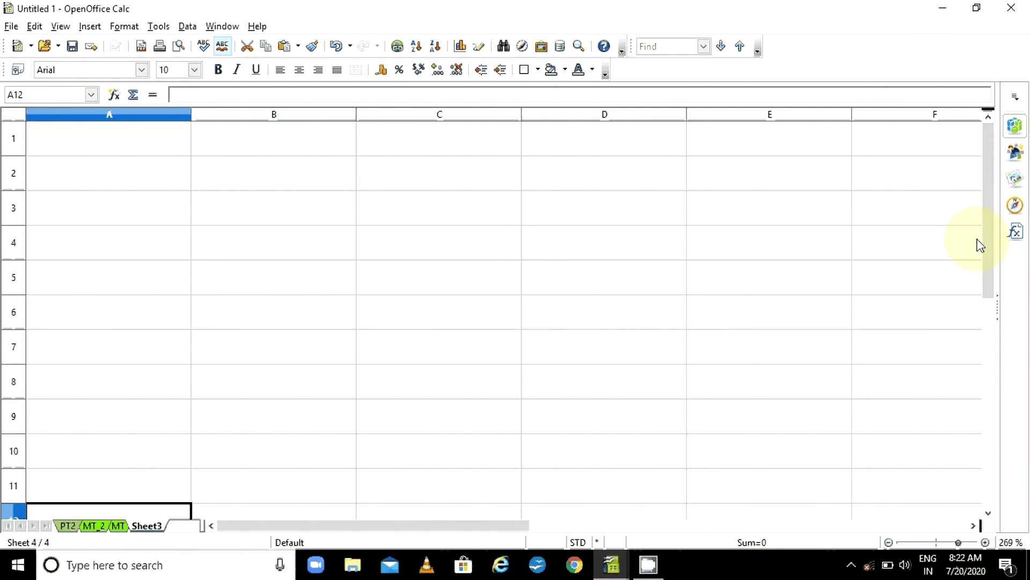
drag(985, 245, 991, 263)
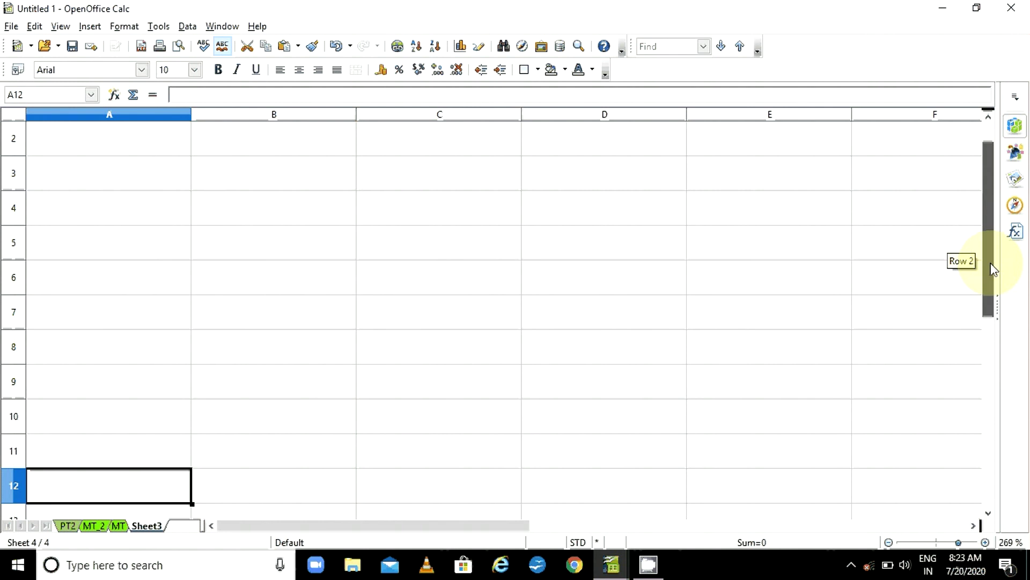
- Return to the first rows of Sheet3 and look through the PT2, MT_2 and MT sheets in Untitled 1
drag(991, 269, 971, 199)
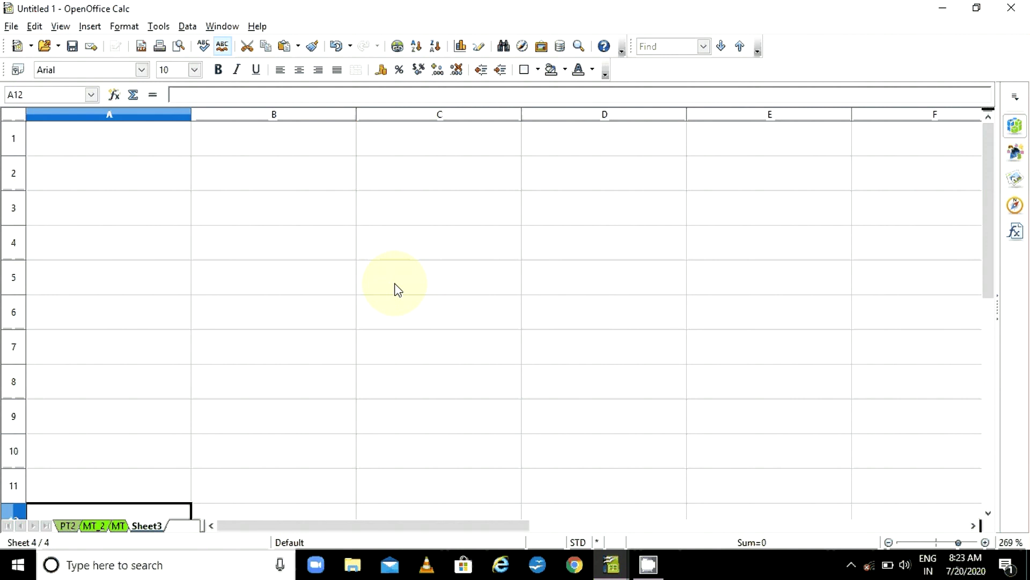
click(69, 525)
click(99, 527)
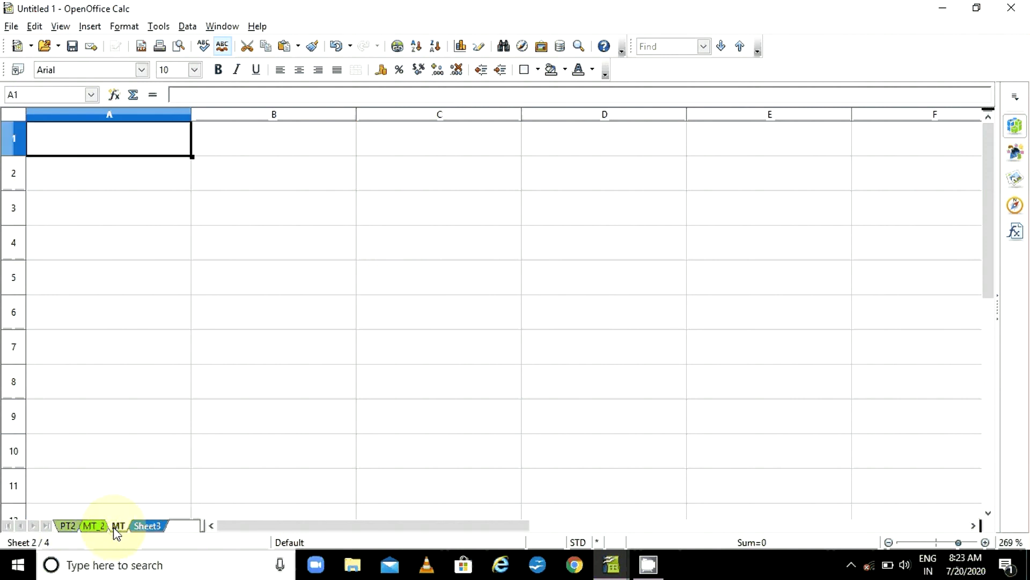
click(115, 526)
click(66, 526)
click(93, 527)
click(118, 527)
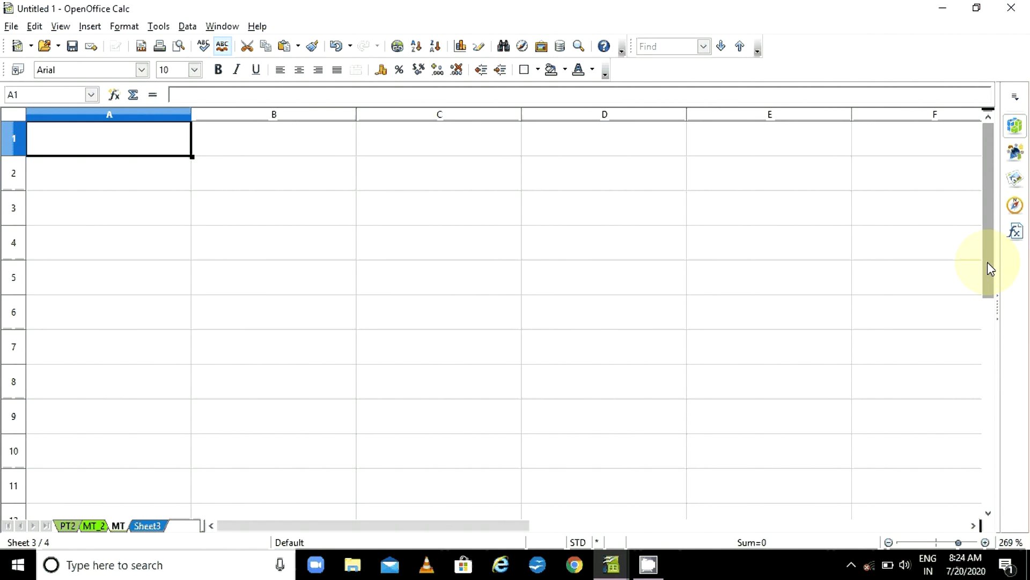
drag(988, 263, 968, 193)
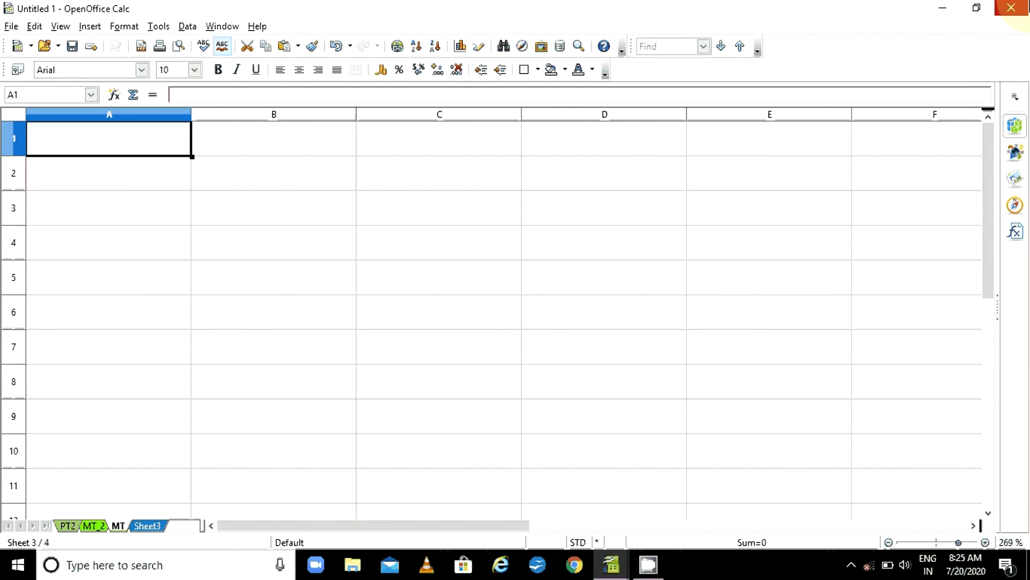
- Start closing the Untitled 1 spreadsheet
click(1011, 7)
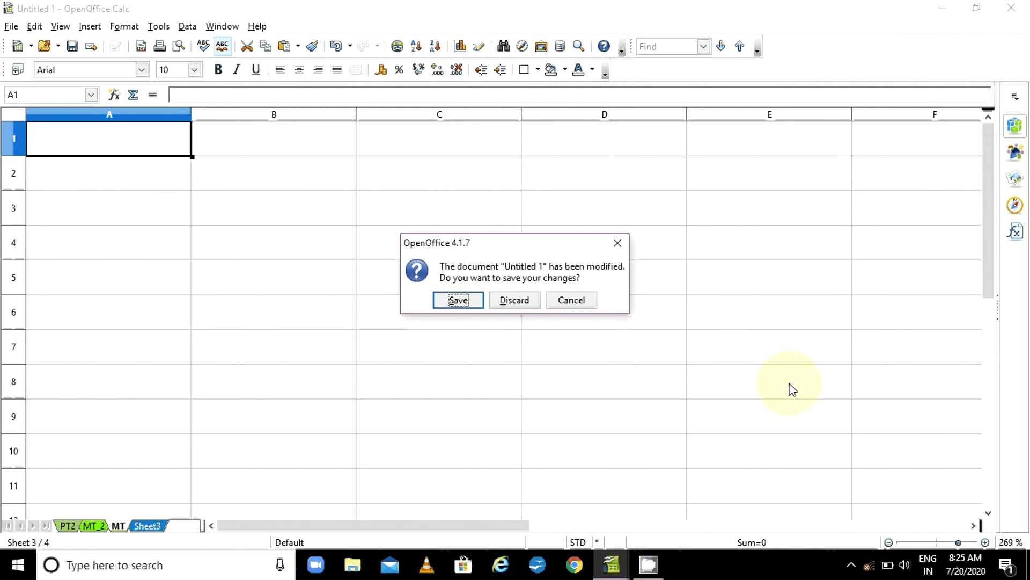
right_click(649, 564)
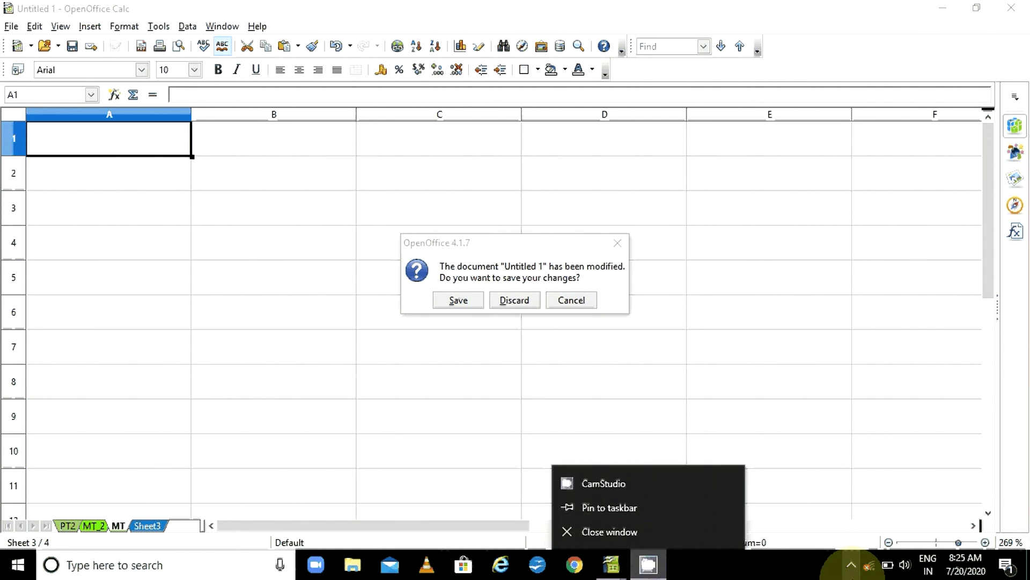
click(851, 564)
right_click(850, 534)
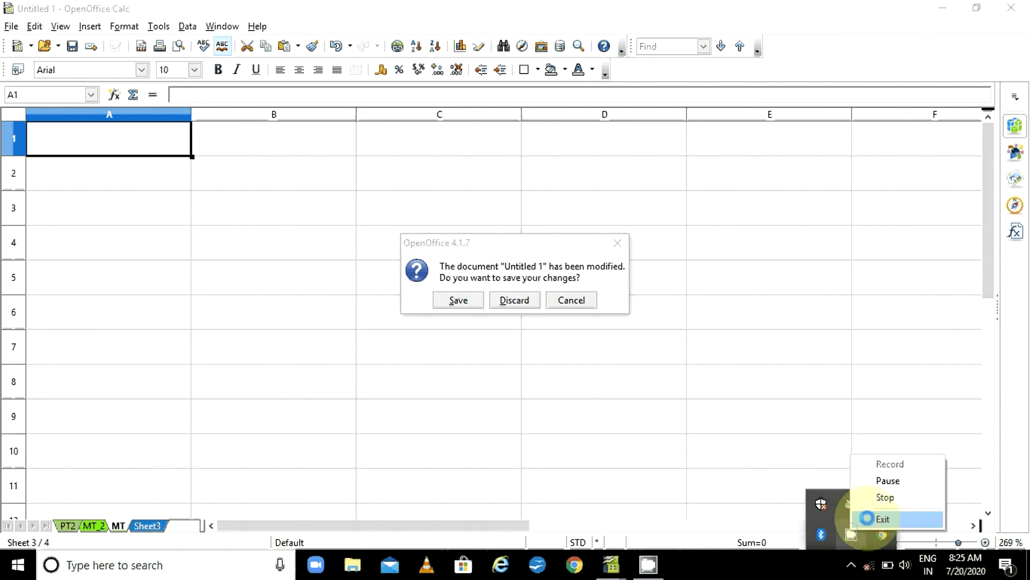